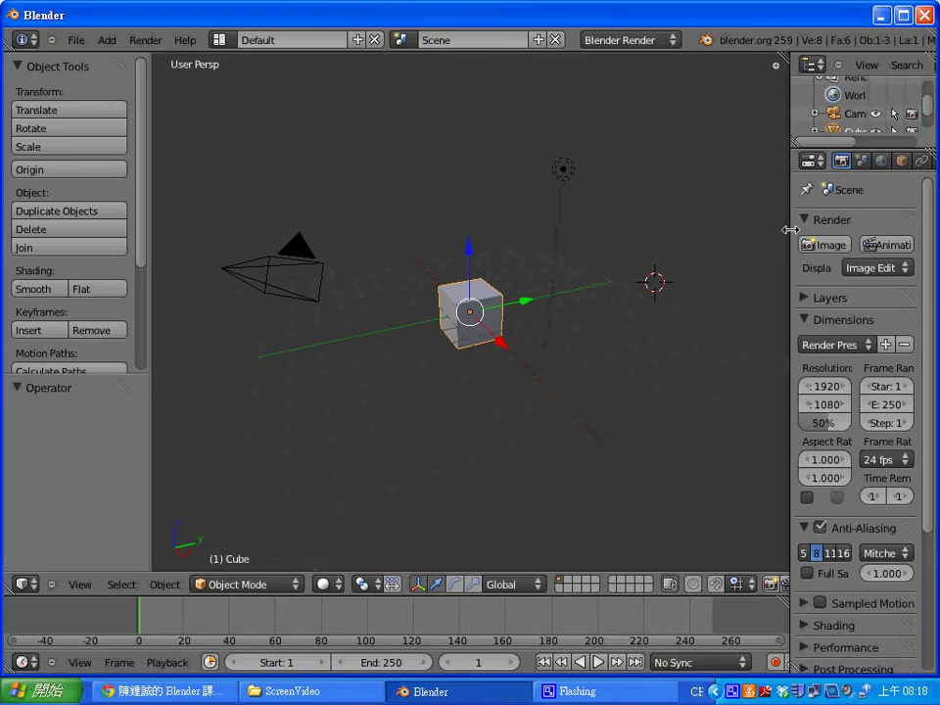
Widen the Properties panel and enlarge the Outliner so Scene, Camera, Cube and Lamp show
{"action": "left_click_drag", "start_coordinate": [791, 231], "coordinate": [642, 229]}
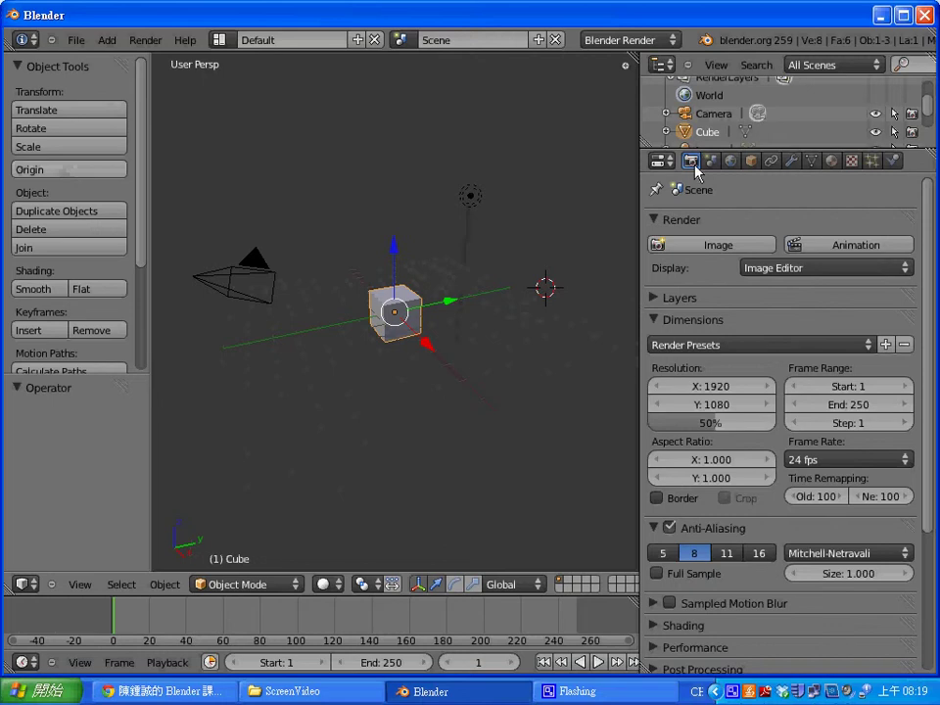
{"action": "left_click_drag", "start_coordinate": [760, 150], "coordinate": [756, 323]}
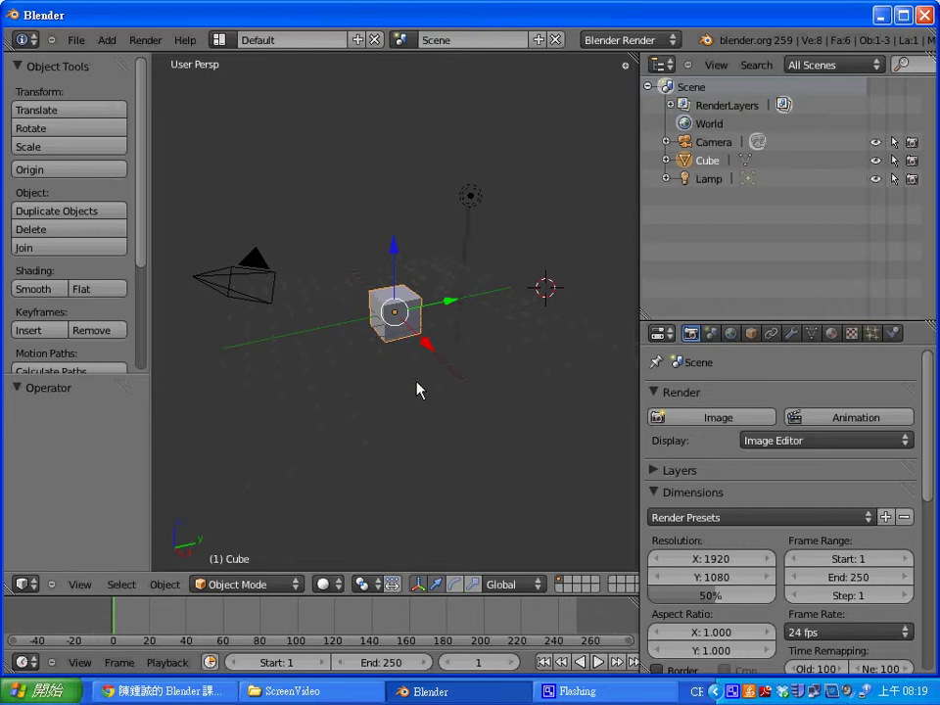
{"action": "mouse_move", "coordinate": [420, 388]}
{"action": "middle_mouse_down"}
{"action": "mouse_move", "coordinate": [395, 410]}
{"action": "mouse_move", "coordinate": [454, 388]}
{"action": "mouse_move", "coordinate": [441, 386]}
{"action": "mouse_move", "coordinate": [393, 447]}
{"action": "mouse_move", "coordinate": [468, 426]}
{"action": "mouse_move", "coordinate": [441, 406]}
{"action": "mouse_move", "coordinate": [440, 348]}
{"action": "mouse_move", "coordinate": [439, 437]}
{"action": "mouse_move", "coordinate": [439, 373]}
{"action": "mouse_move", "coordinate": [440, 428]}
{"action": "mouse_move", "coordinate": [437, 382]}
{"action": "mouse_move", "coordinate": [426, 386]}
{"action": "mouse_move", "coordinate": [433, 375]}
{"action": "middle_mouse_up"}
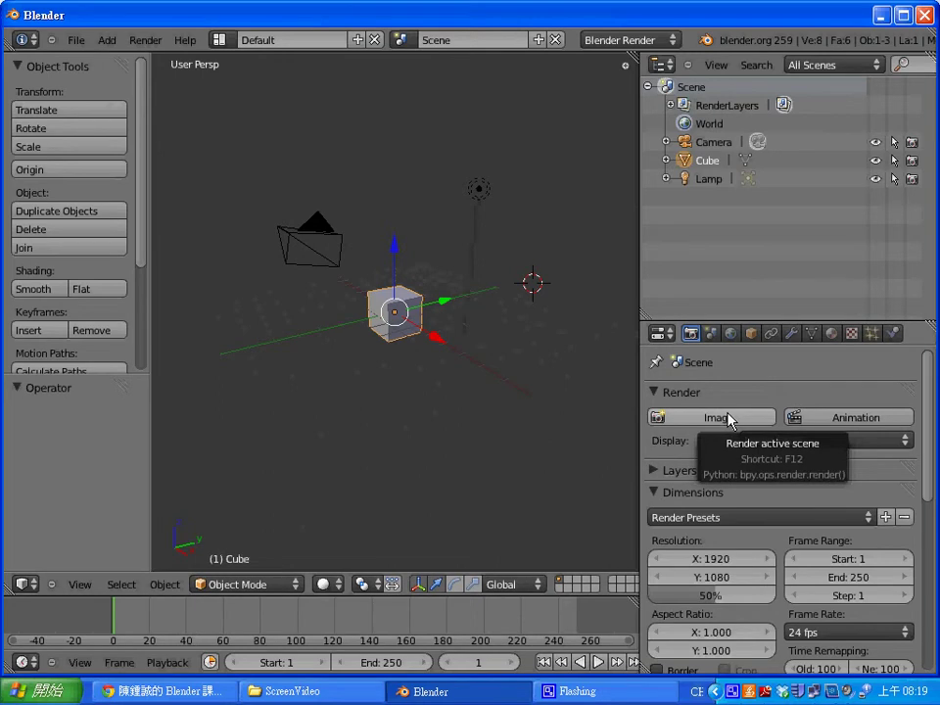
View the cube from front, right and top, then orbit back to a tilted perspective
{"action": "key", "text": "KP_1"}
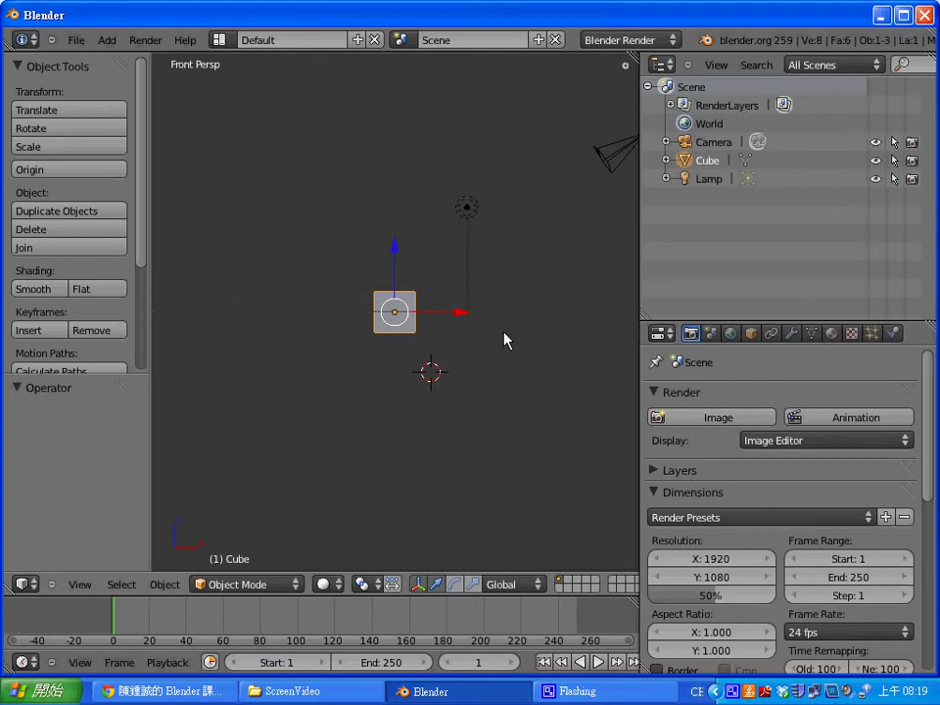
{"action": "key", "text": "KP_3"}
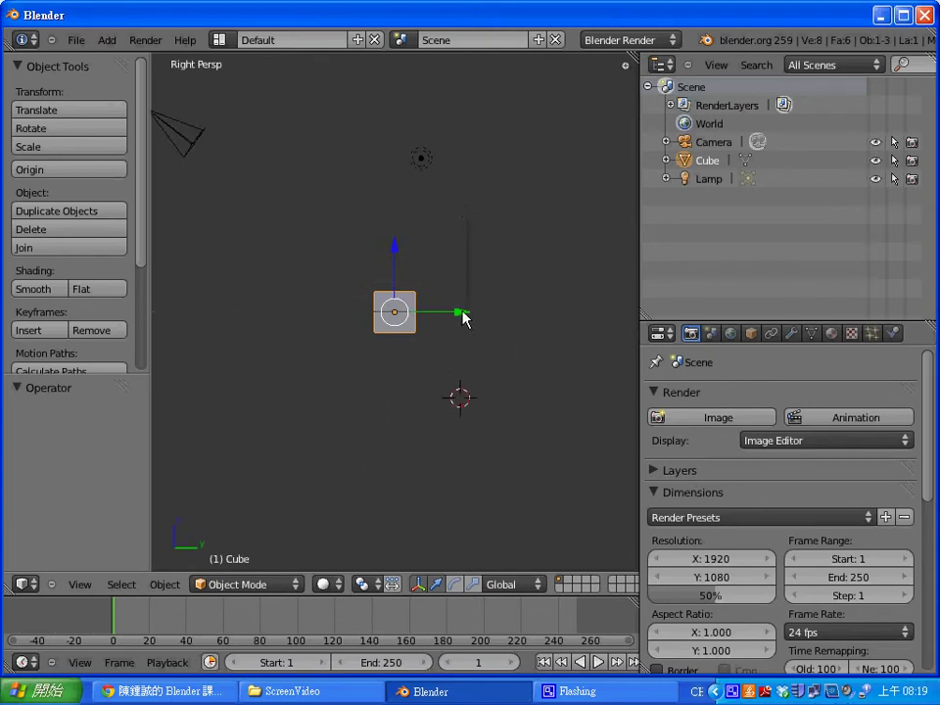
{"action": "key", "text": "KP_7"}
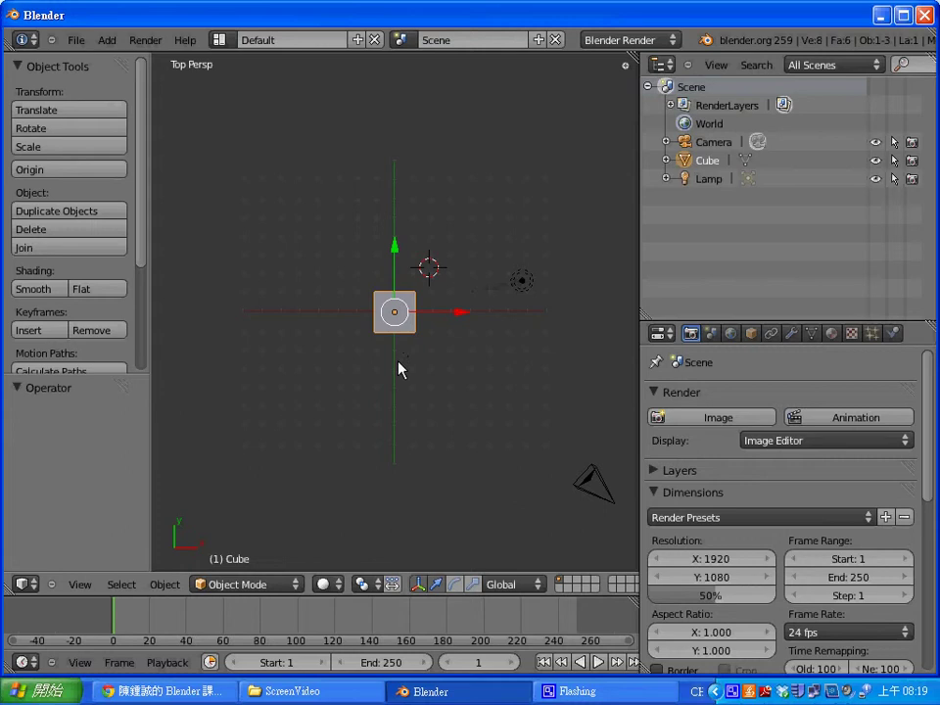
{"action": "mouse_move", "coordinate": [395, 369]}
{"action": "middle_mouse_down"}
{"action": "mouse_move", "coordinate": [419, 379]}
{"action": "mouse_move", "coordinate": [427, 360]}
{"action": "mouse_move", "coordinate": [417, 352]}
{"action": "middle_mouse_up"}
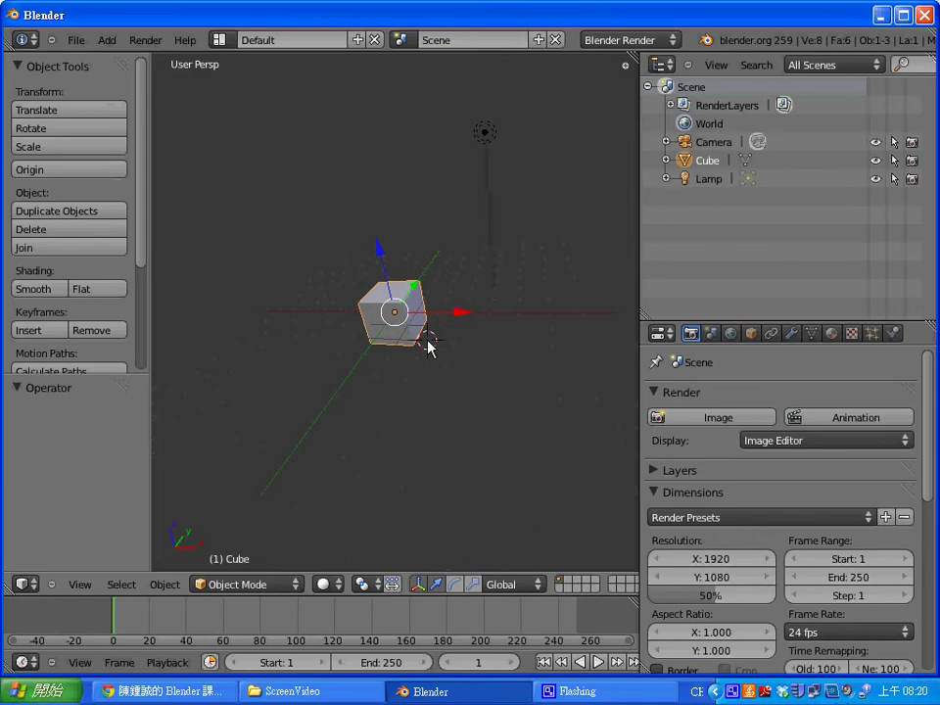
{"action": "key", "text": "space"}
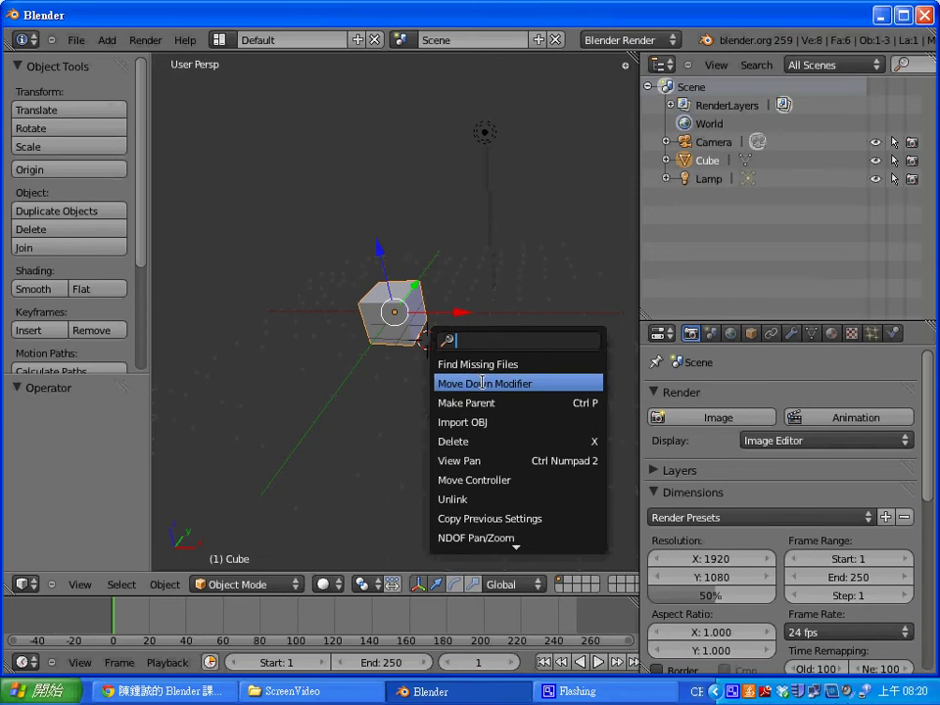
Set the 3D cursor beside the cube, add a cone and move it below the cube
{"action": "key", "text": "Escape"}
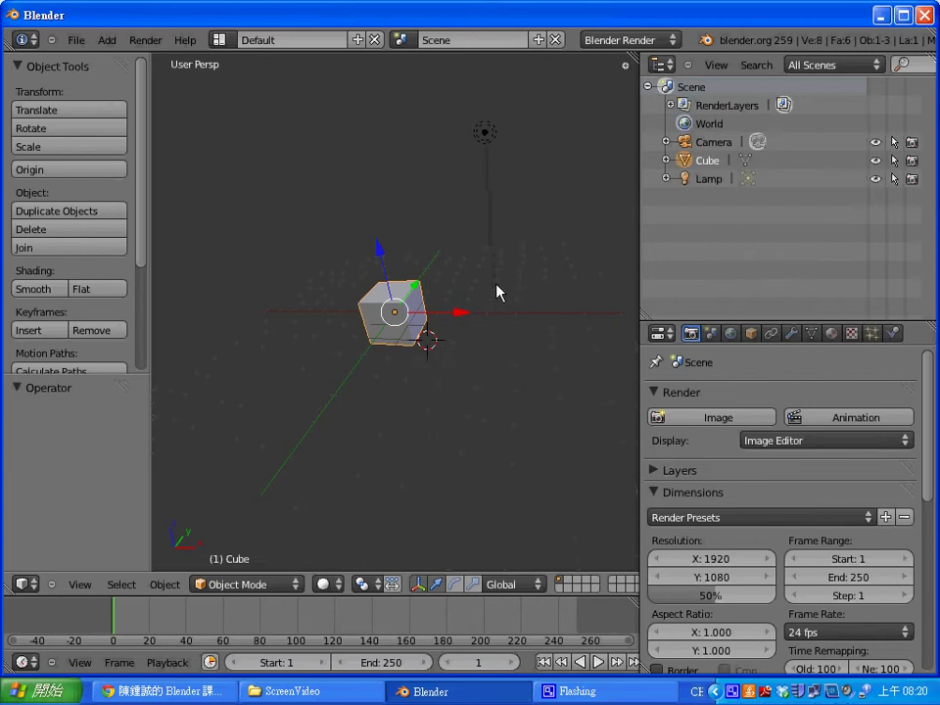
{"action": "left_click", "coordinate": [496, 285]}
{"action": "key", "text": "shift+a"}
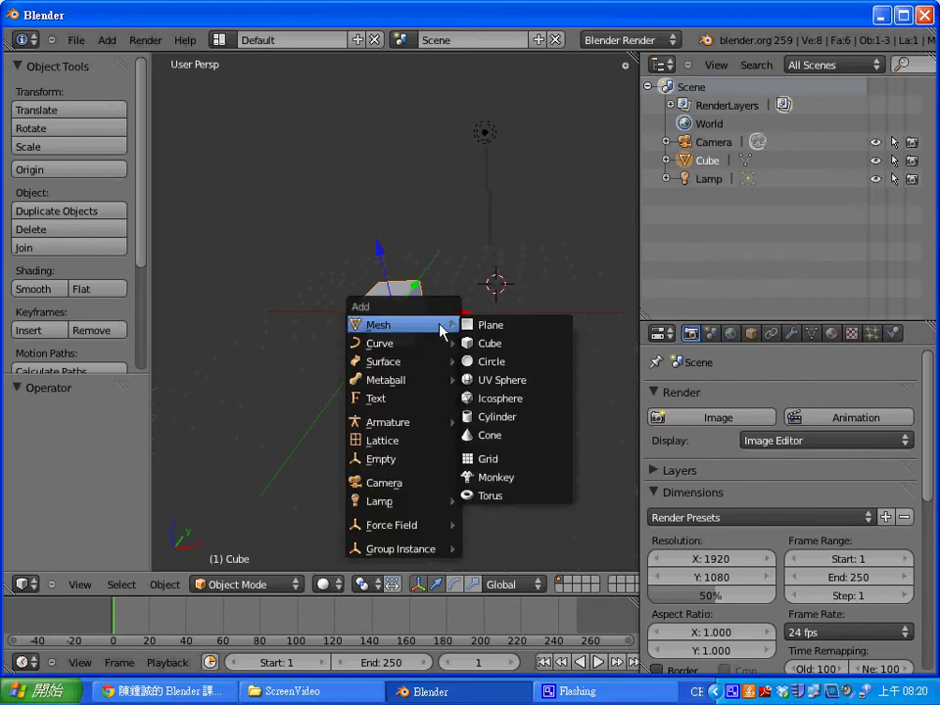
{"action": "left_click", "coordinate": [526, 442]}
{"action": "right_click_drag", "start_coordinate": [508, 304], "coordinate": [490, 377]}
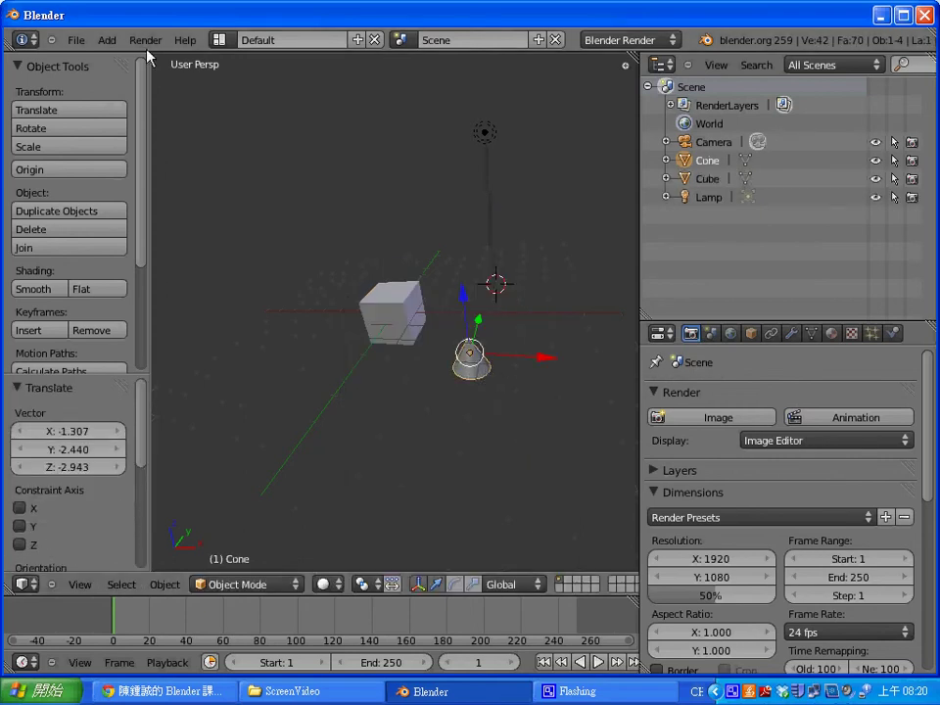
Add a cylinder and move it next to the cube
{"action": "left_click", "coordinate": [105, 41]}
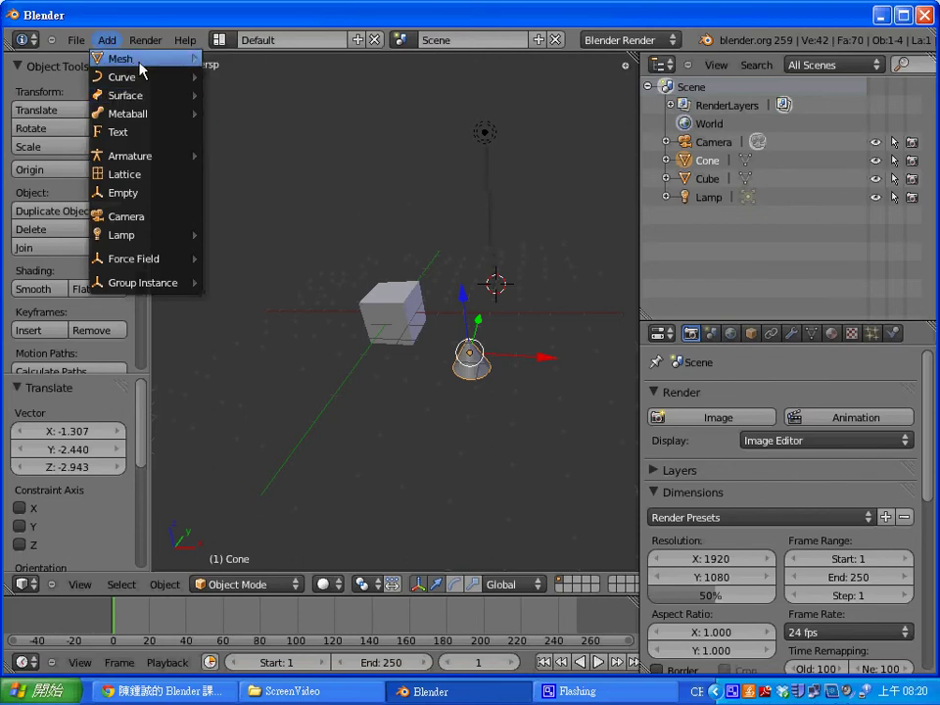
{"action": "mouse_move", "coordinate": [127, 59]}
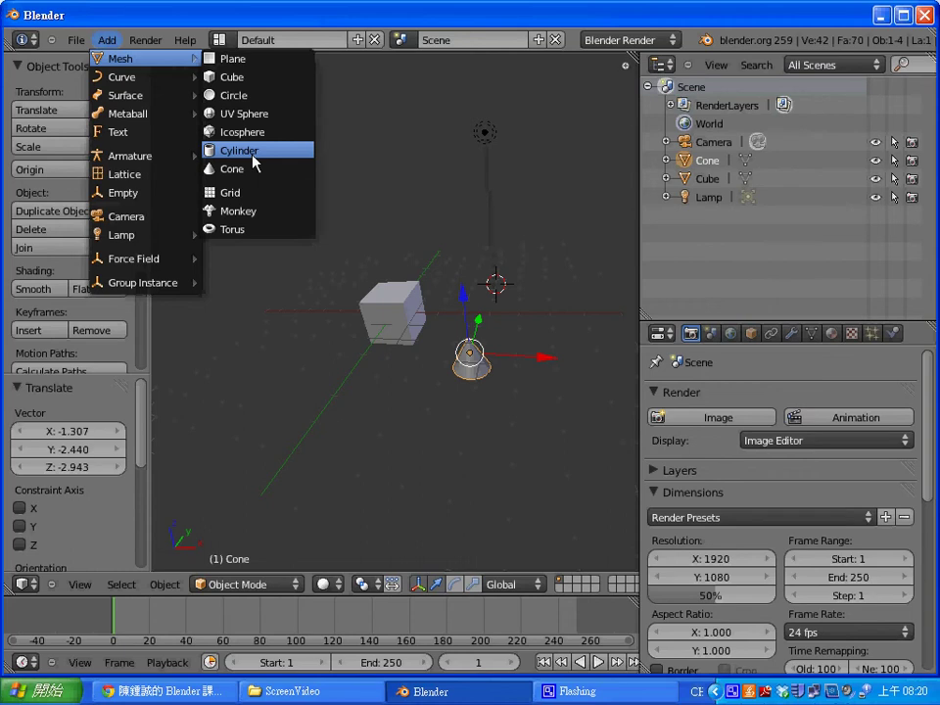
{"action": "left_click", "coordinate": [253, 153]}
{"action": "key", "text": "g"}
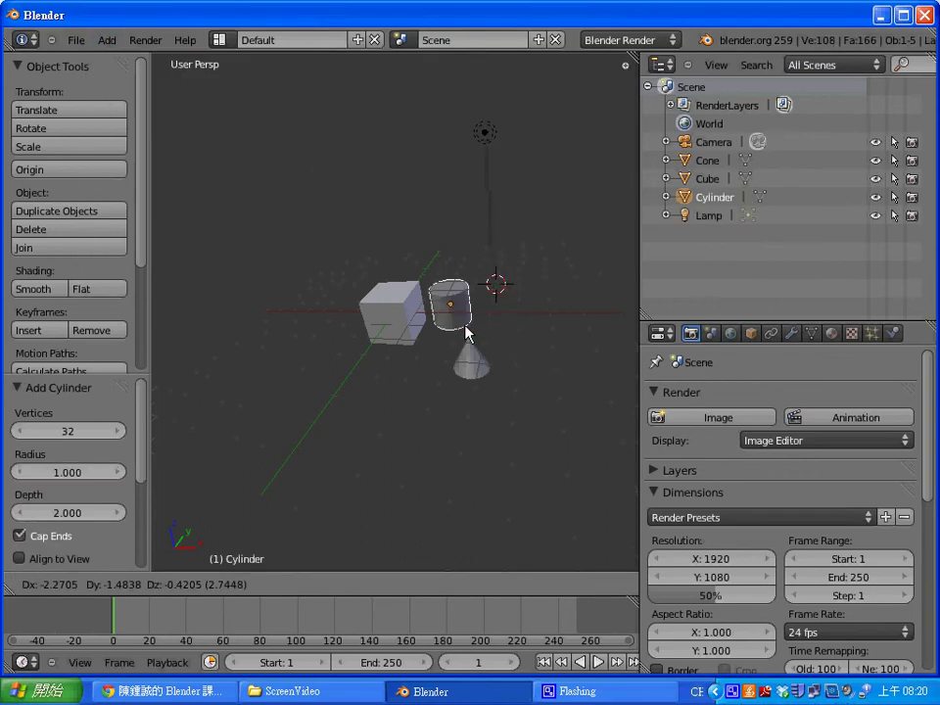
{"action": "left_click", "coordinate": [466, 331]}
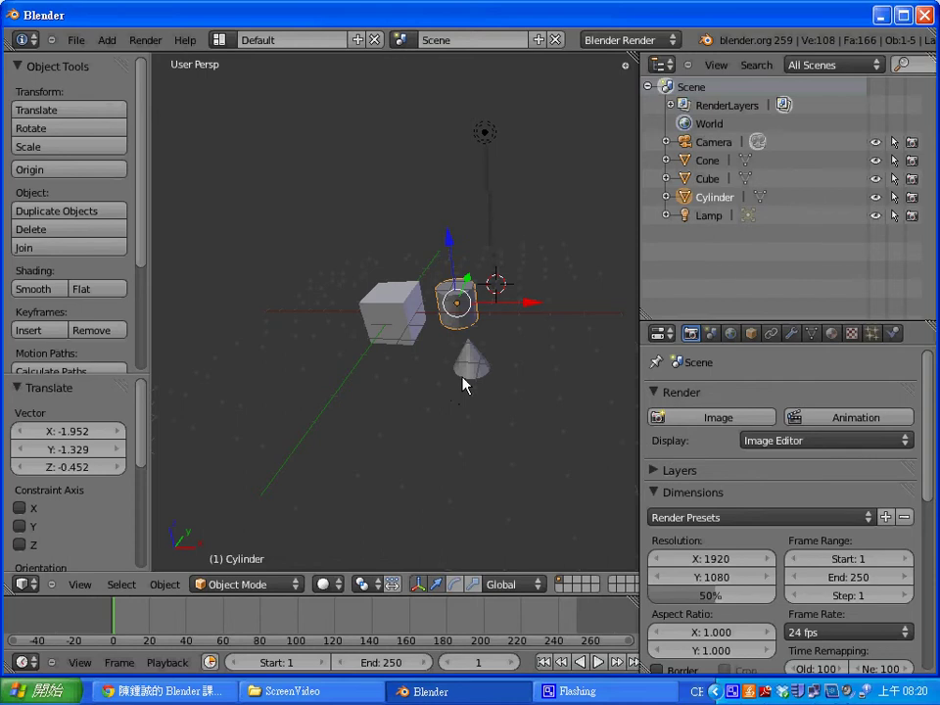
Check the scene from the front, right and top views
{"action": "key", "text": "KP_1"}
{"action": "key", "text": "KP_3"}
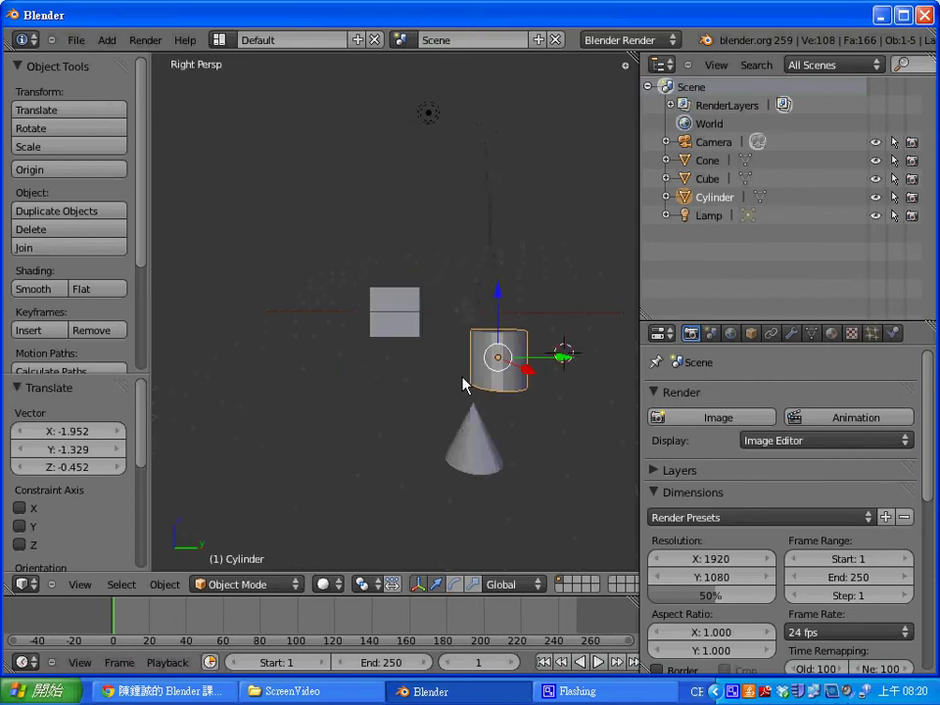
{"action": "key", "text": "KP_7"}
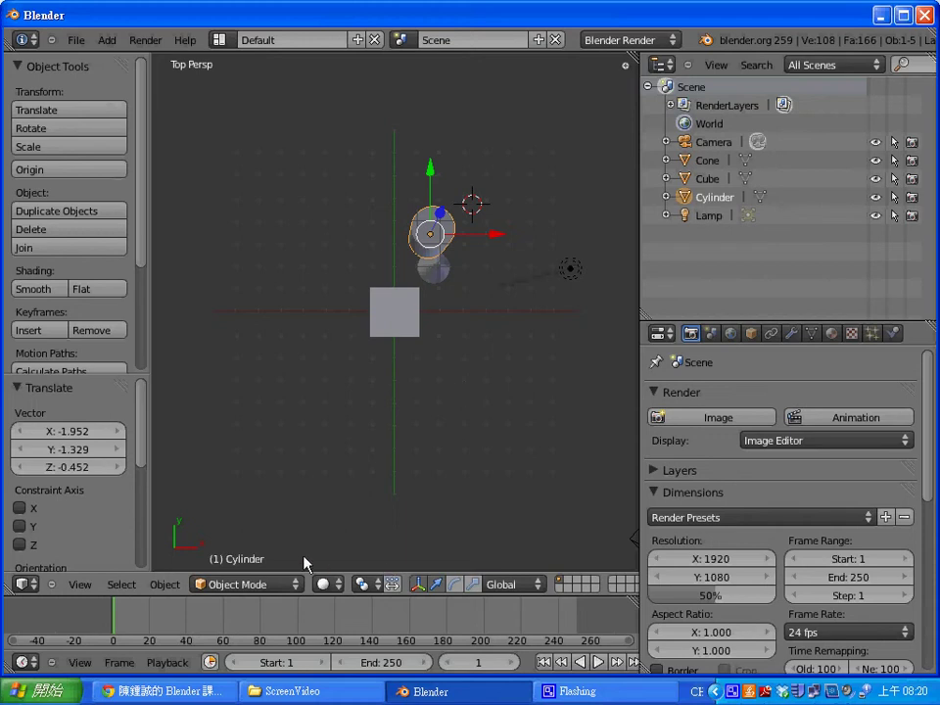
Toggle the top view to orthographic and back to perspective
{"action": "left_click", "coordinate": [77, 585]}
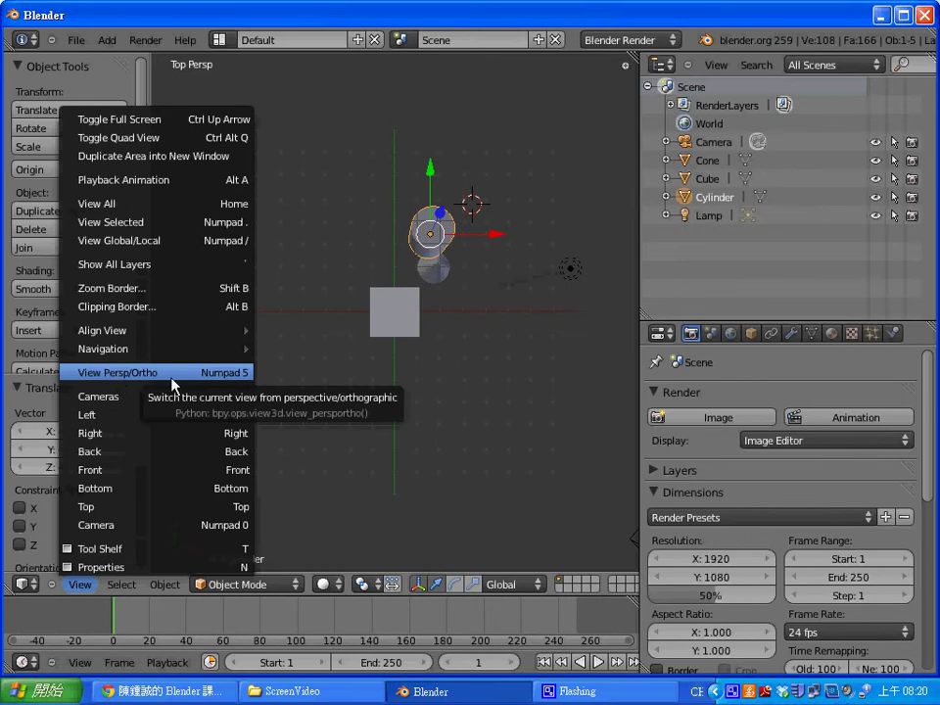
{"action": "left_click", "coordinate": [172, 385]}
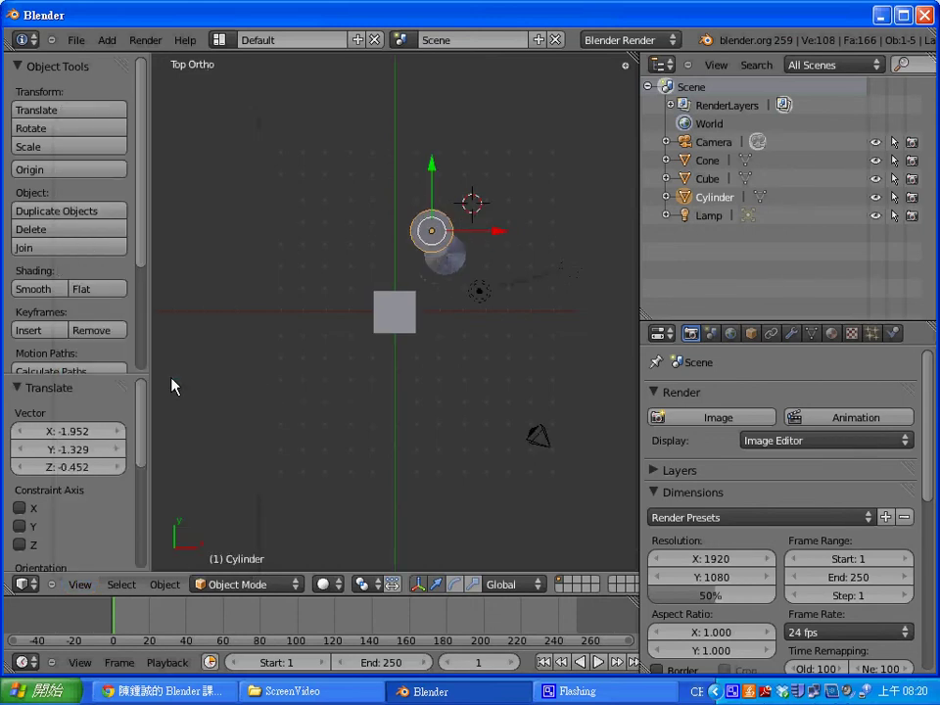
{"action": "left_click", "coordinate": [79, 584]}
{"action": "left_click", "coordinate": [157, 370]}
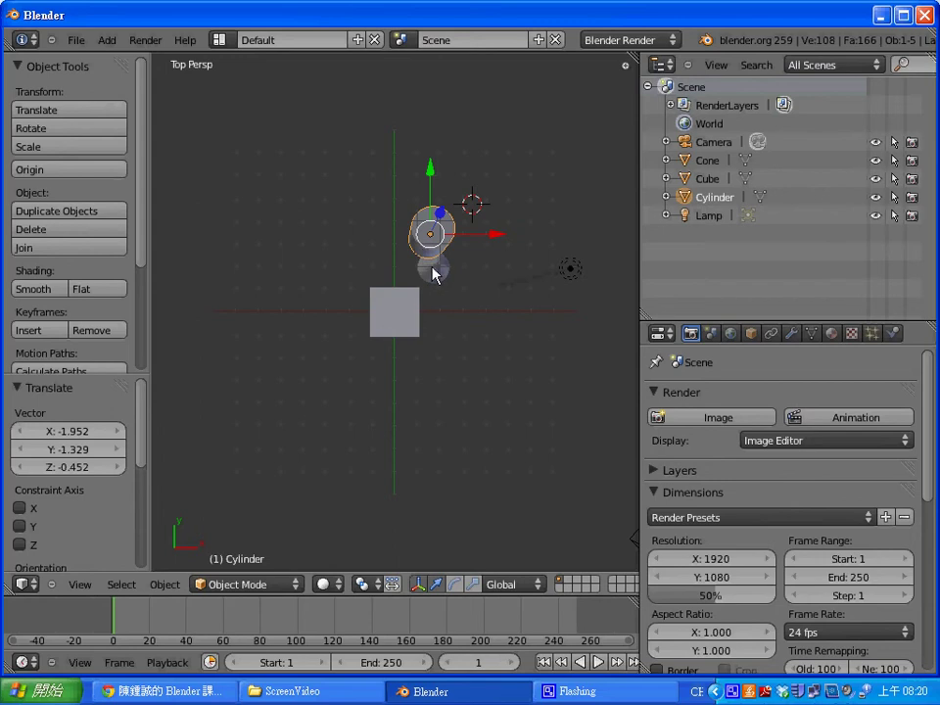
Switch to an orthographic top view and move the cylinder left of the cube along X
{"action": "left_click", "coordinate": [78, 584]}
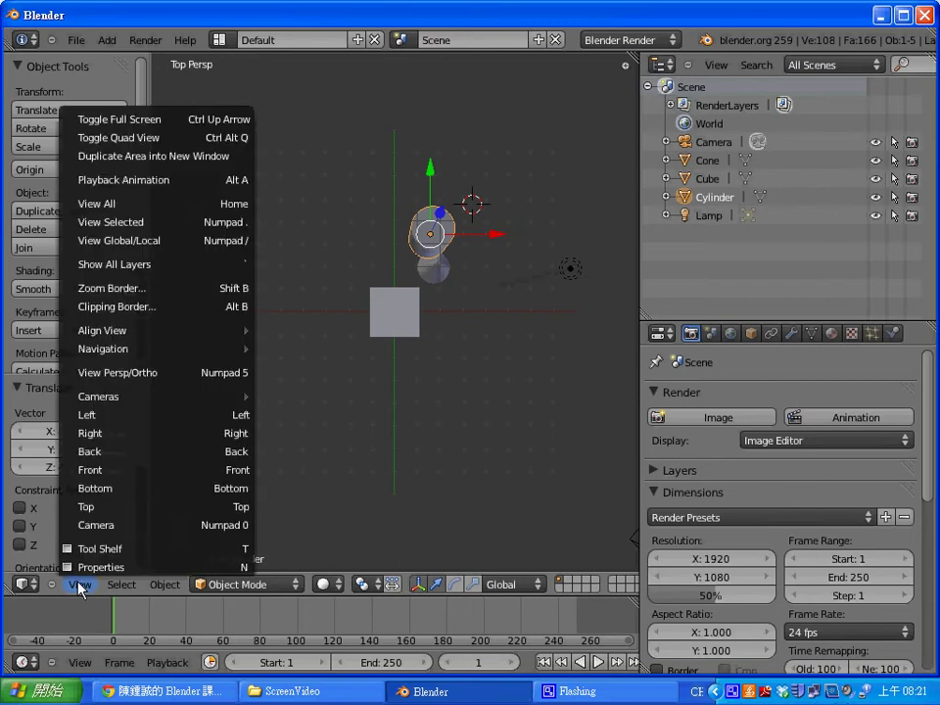
{"action": "left_click", "coordinate": [97, 374]}
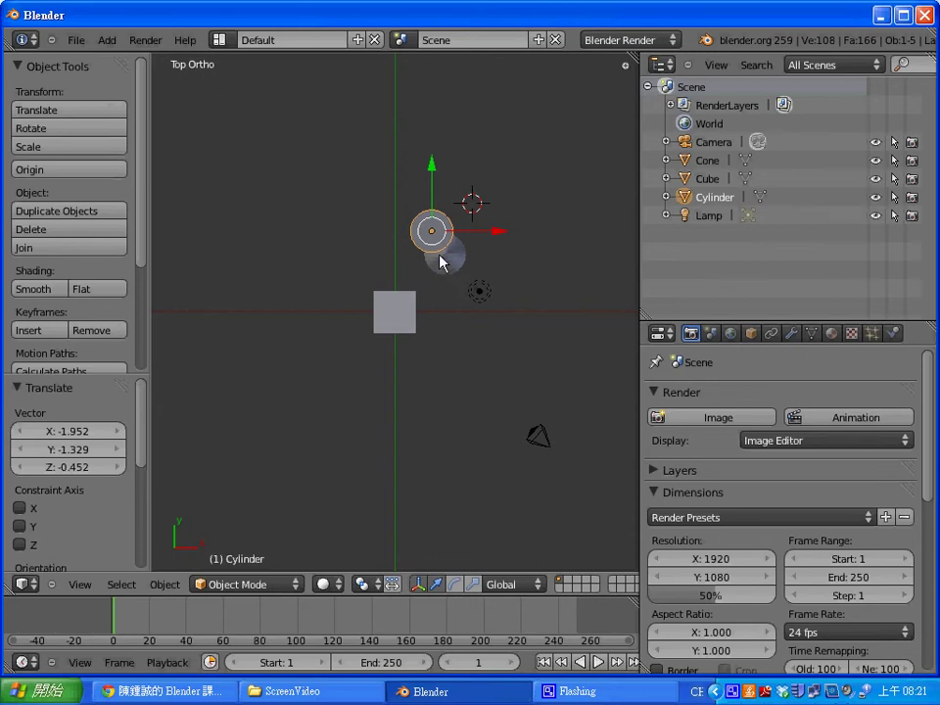
{"action": "key", "text": "g"}
{"action": "key", "text": "x"}
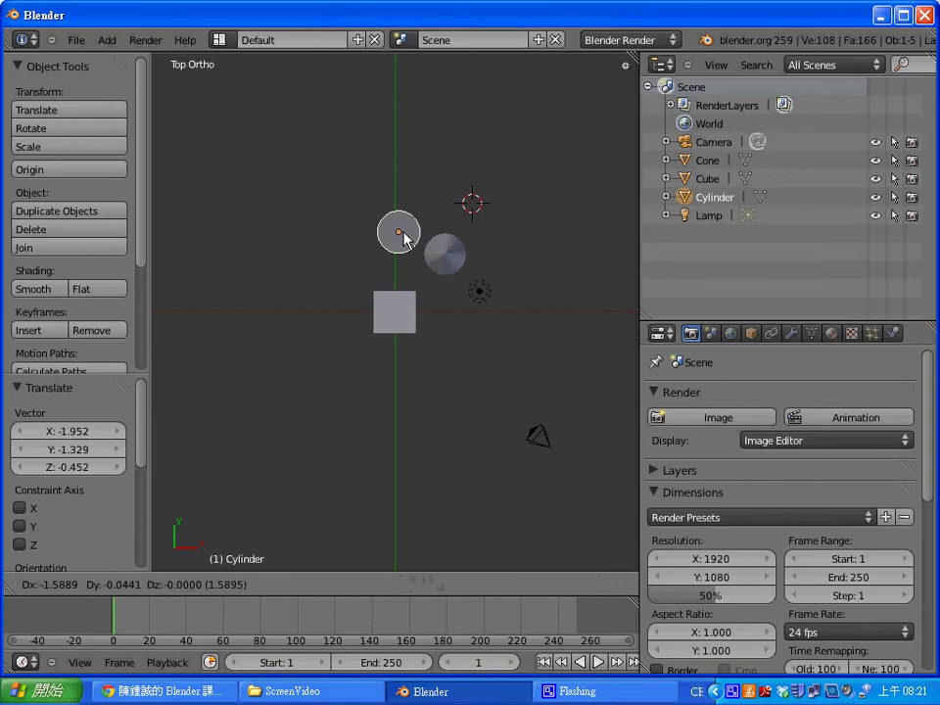
{"action": "left_click", "coordinate": [385, 233]}
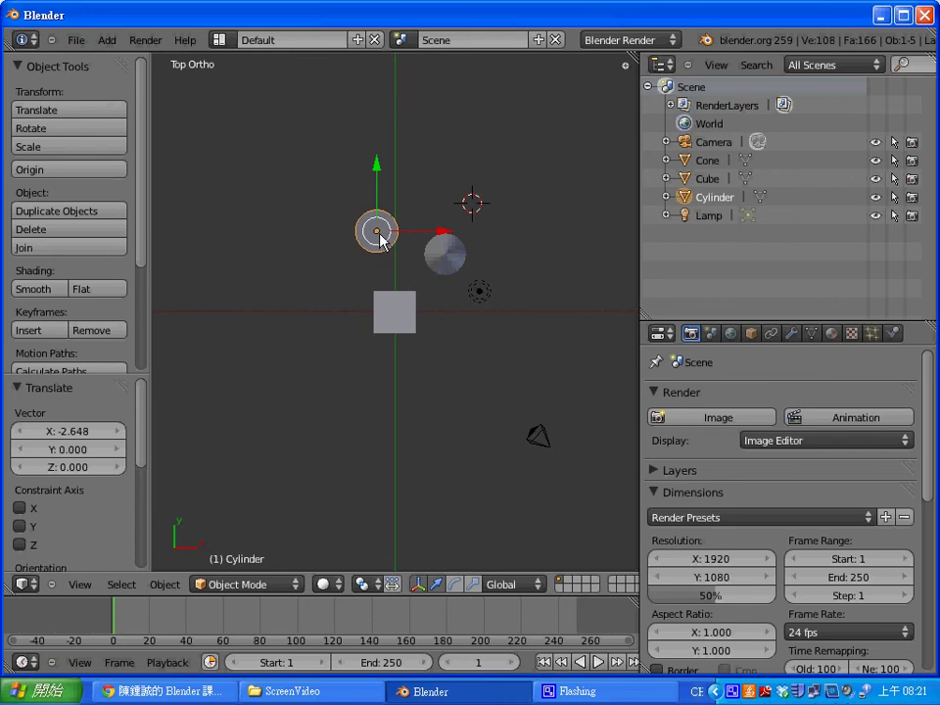
{"action": "key", "text": "g"}
{"action": "left_click", "coordinate": [331, 260]}
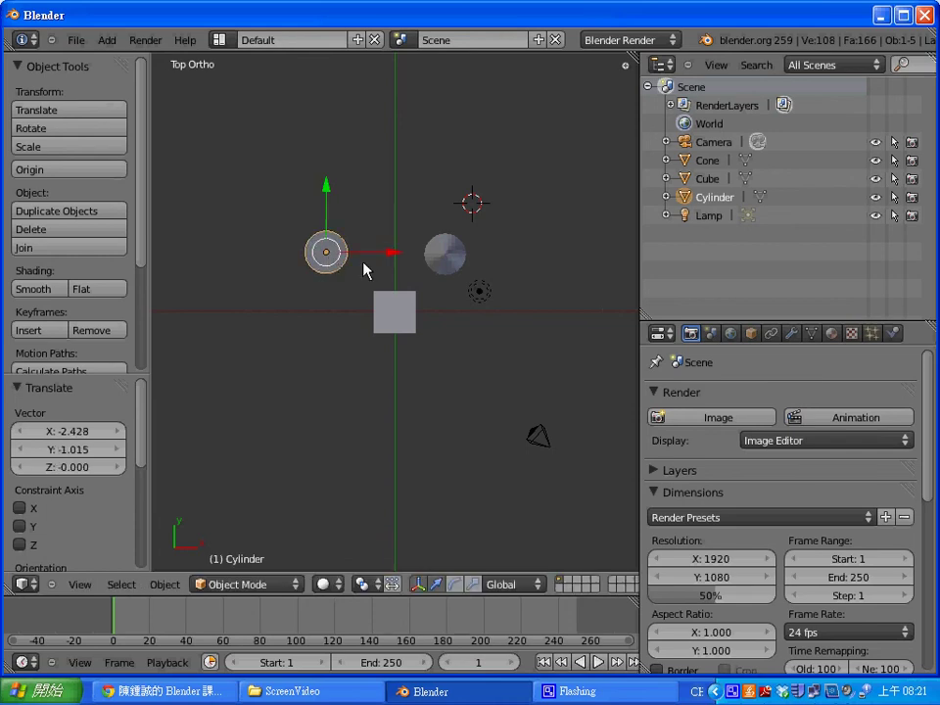
Move the cone up and right of the cube, then set the 3D cursor below-left of the cube
{"action": "right_click", "coordinate": [453, 260]}
{"action": "key", "text": "g"}
{"action": "left_click", "coordinate": [499, 265]}
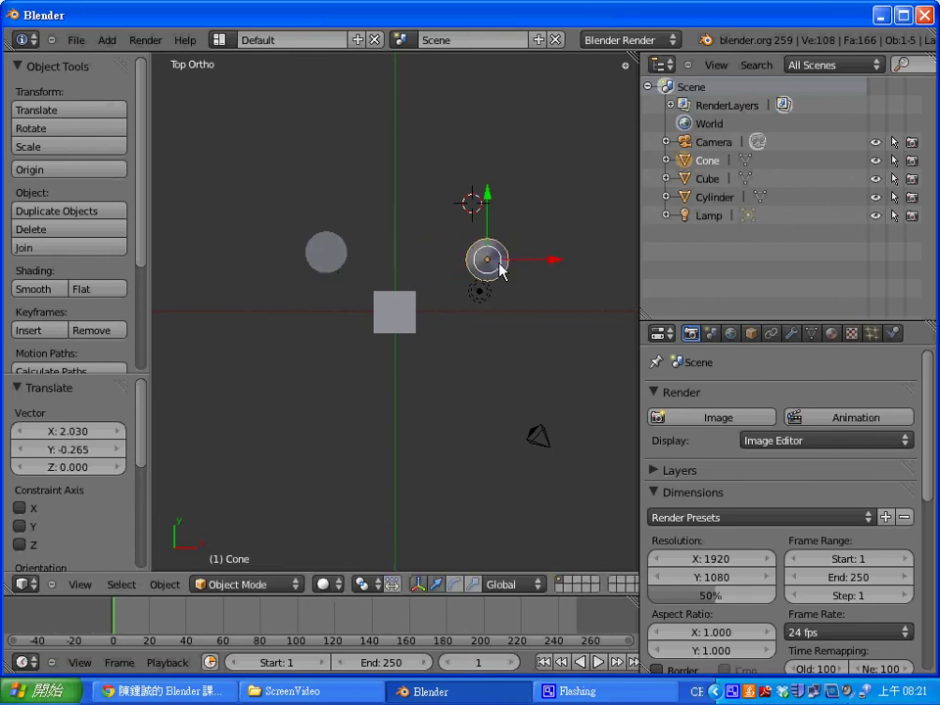
{"action": "key", "text": "g"}
{"action": "left_click", "coordinate": [510, 246]}
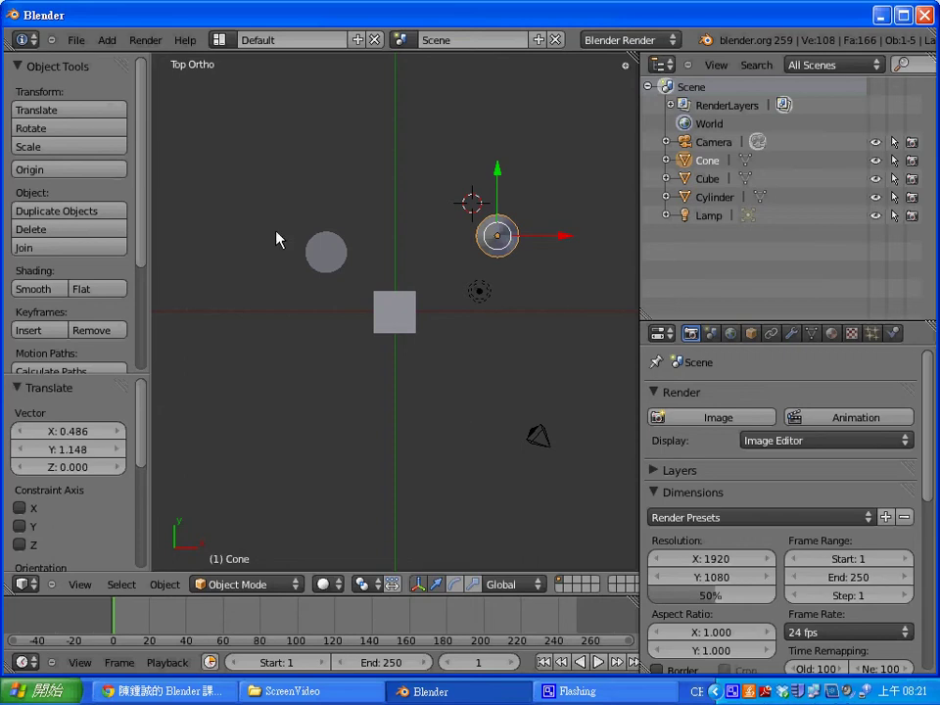
{"action": "left_click", "coordinate": [253, 213]}
{"action": "left_click", "coordinate": [345, 354]}
Add a Monkey head beside the cube and scale it up uniformly to 2.385
{"action": "mouse_move", "coordinate": [400, 364]}
{"action": "middle_mouse_down"}
{"action": "mouse_move", "coordinate": [394, 295]}
{"action": "mouse_move", "coordinate": [436, 364]}
{"action": "middle_mouse_up"}
{"action": "middle_click_drag", "start_coordinate": [479, 422], "coordinate": [457, 360]}
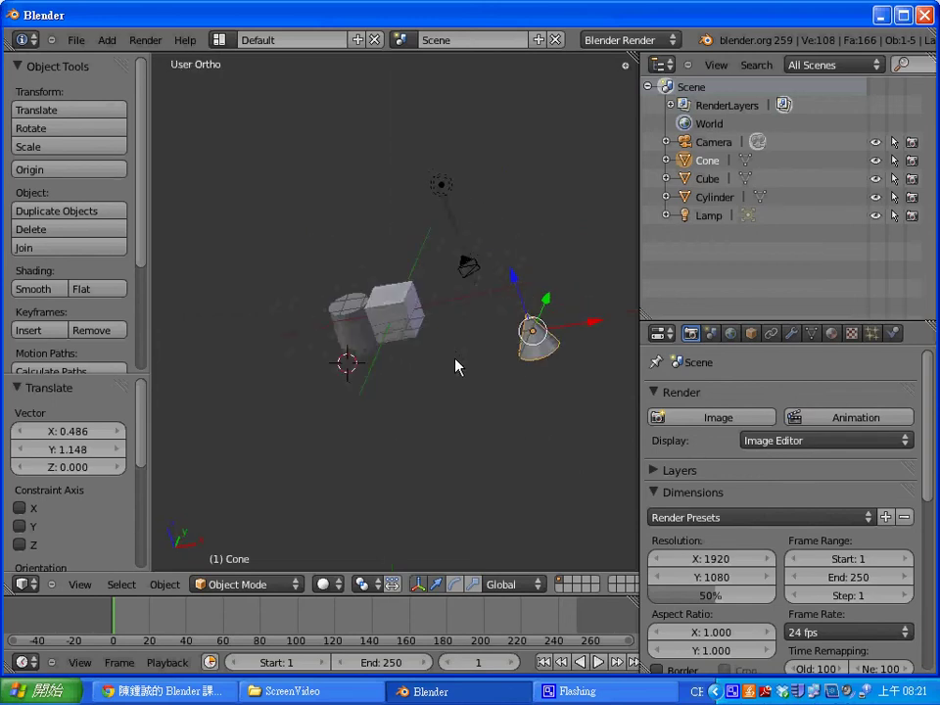
{"action": "right_click", "coordinate": [394, 311]}
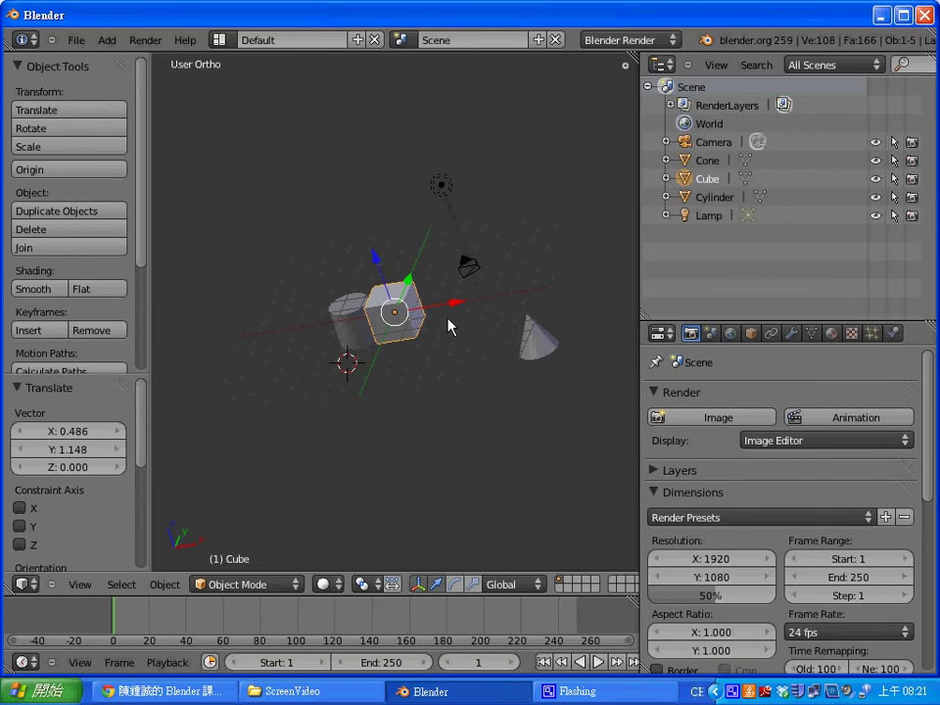
{"action": "left_click", "coordinate": [448, 318]}
{"action": "key", "text": "shift+a"}
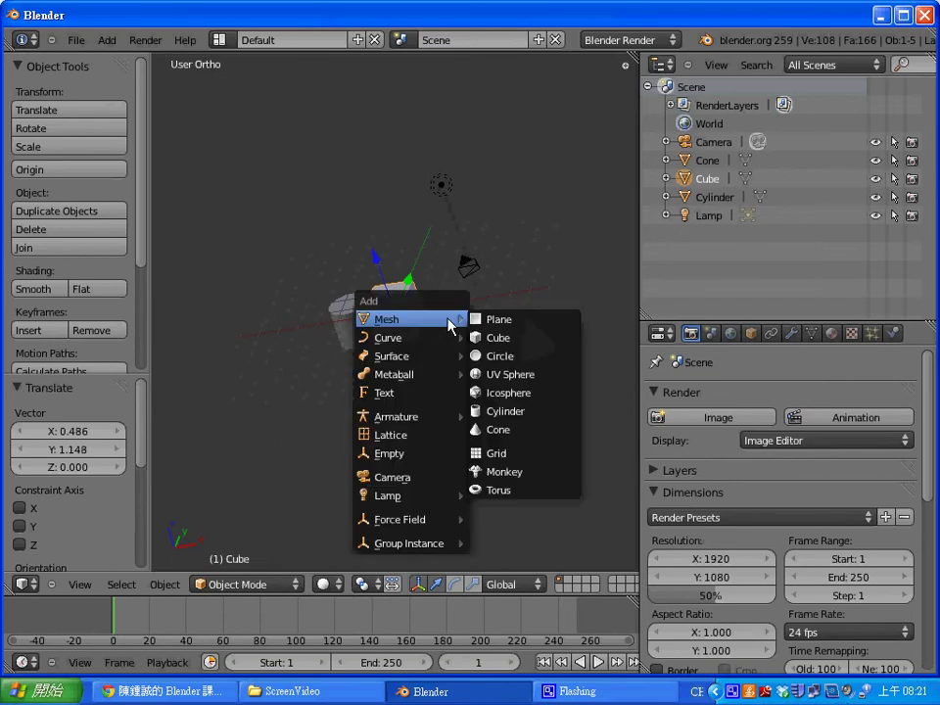
{"action": "left_click", "coordinate": [538, 471]}
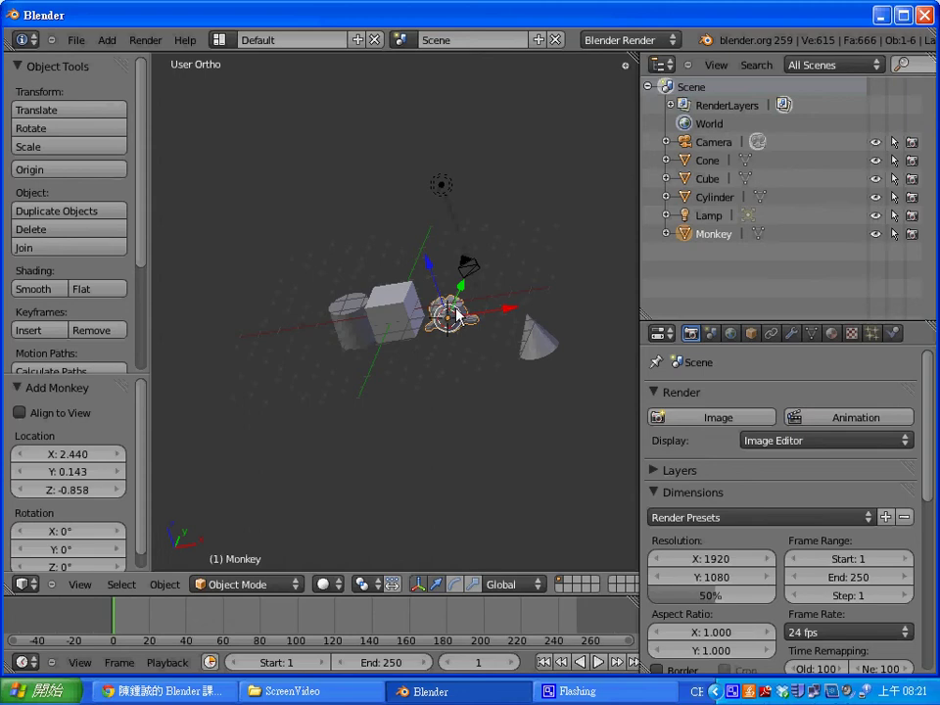
{"action": "key", "text": "s"}
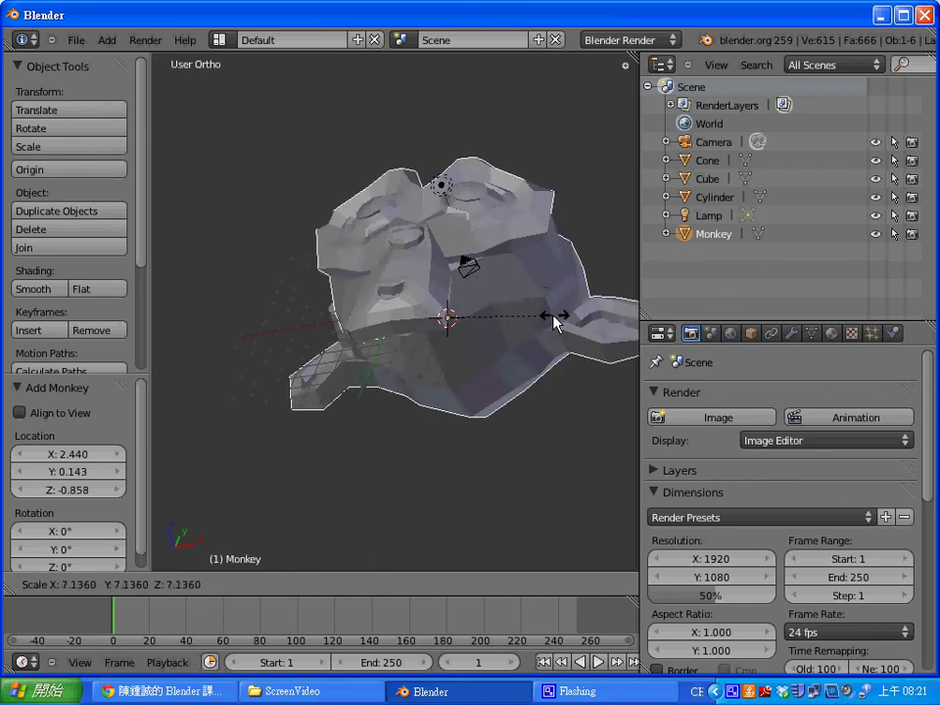
{"action": "left_click", "coordinate": [486, 319]}
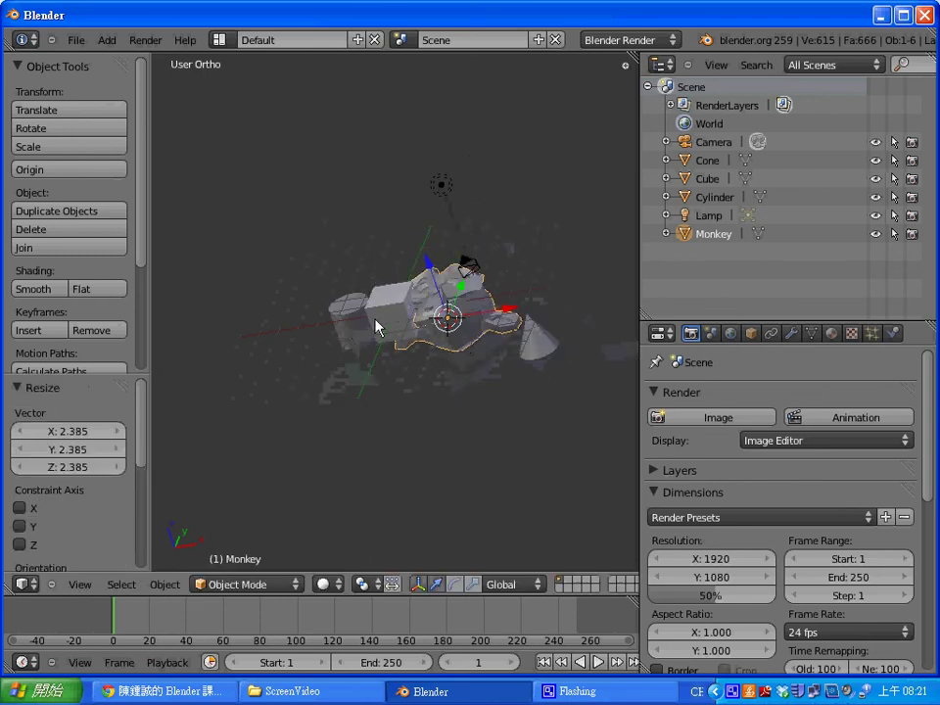
Move the cube left, then rotate the Monkey and lift it above the cone
{"action": "right_click_drag", "start_coordinate": [396, 310], "coordinate": [298, 316]}
{"action": "left_click", "coordinate": [260, 310]}
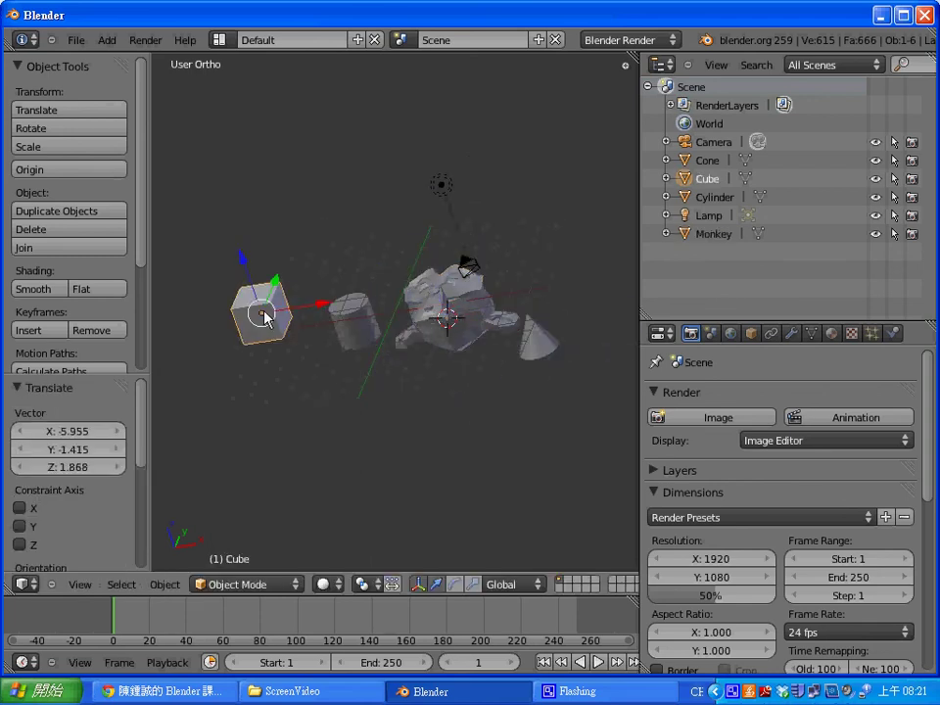
{"action": "right_click", "coordinate": [445, 301]}
{"action": "key", "text": "r"}
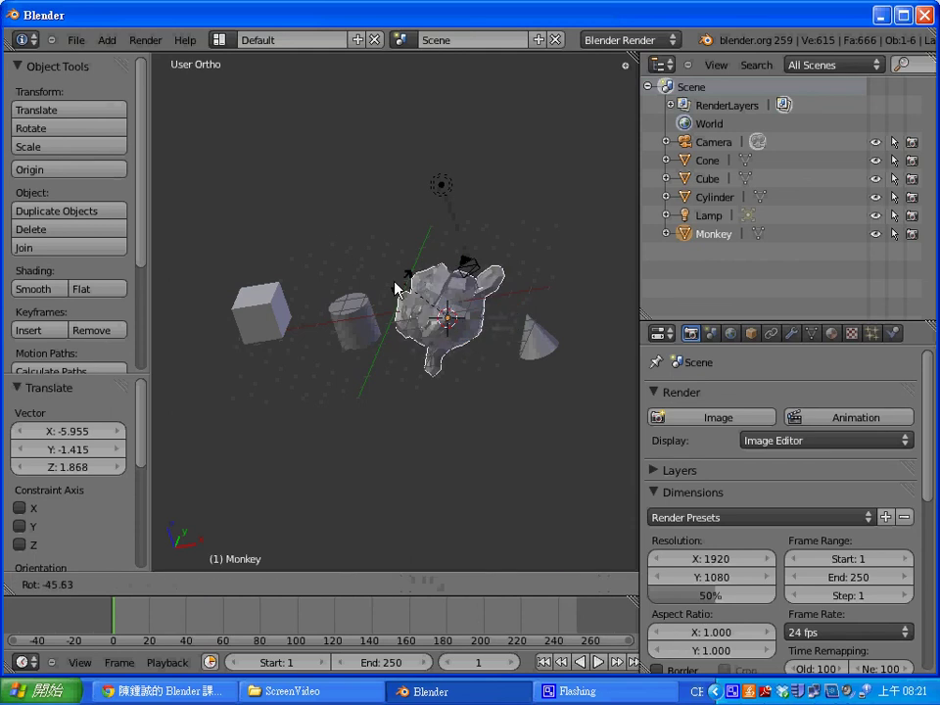
{"action": "left_click", "coordinate": [468, 270]}
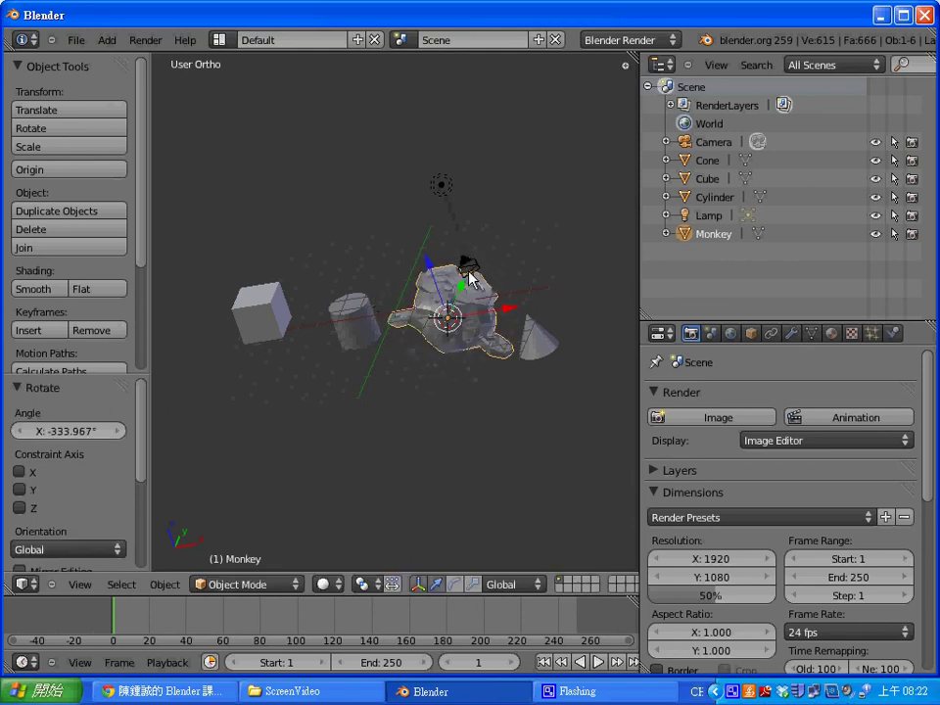
{"action": "left_click", "coordinate": [480, 321]}
{"action": "key", "text": "g"}
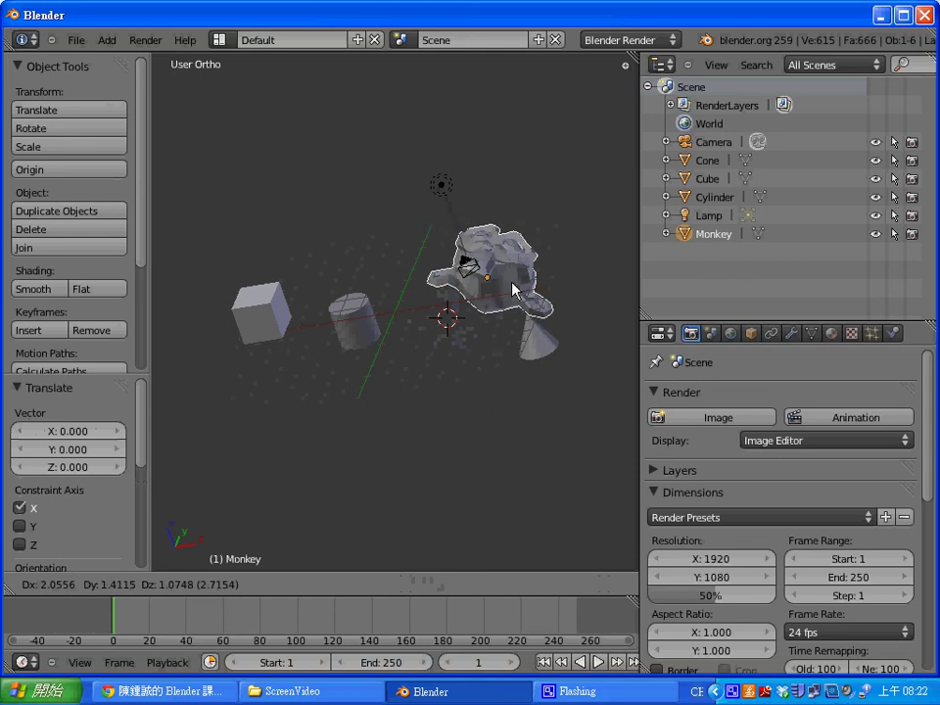
{"action": "left_click", "coordinate": [479, 277]}
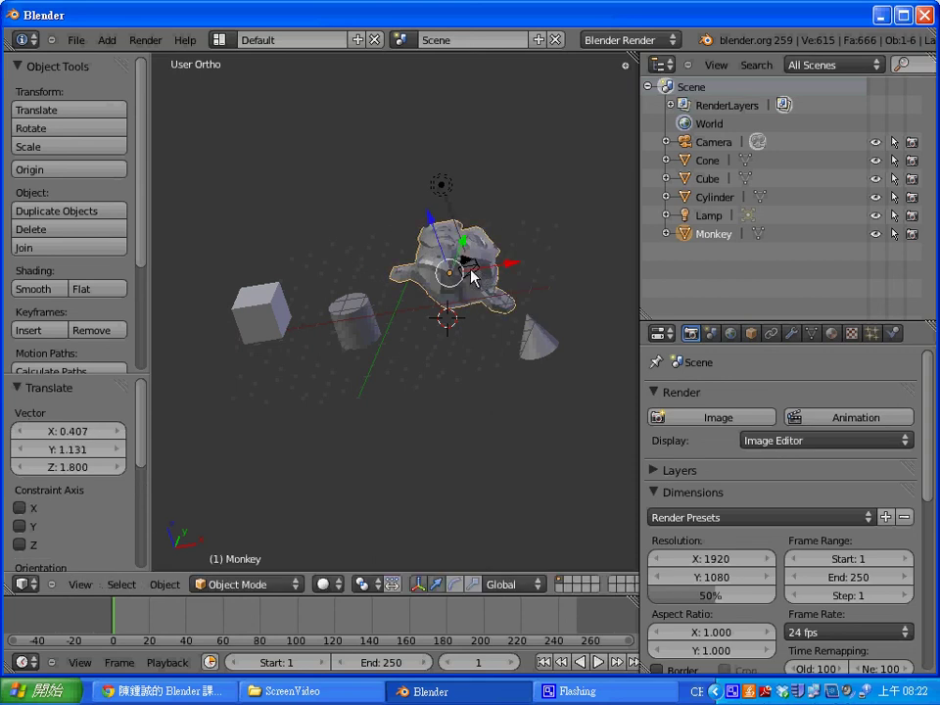
{"action": "left_click", "coordinate": [456, 588]}
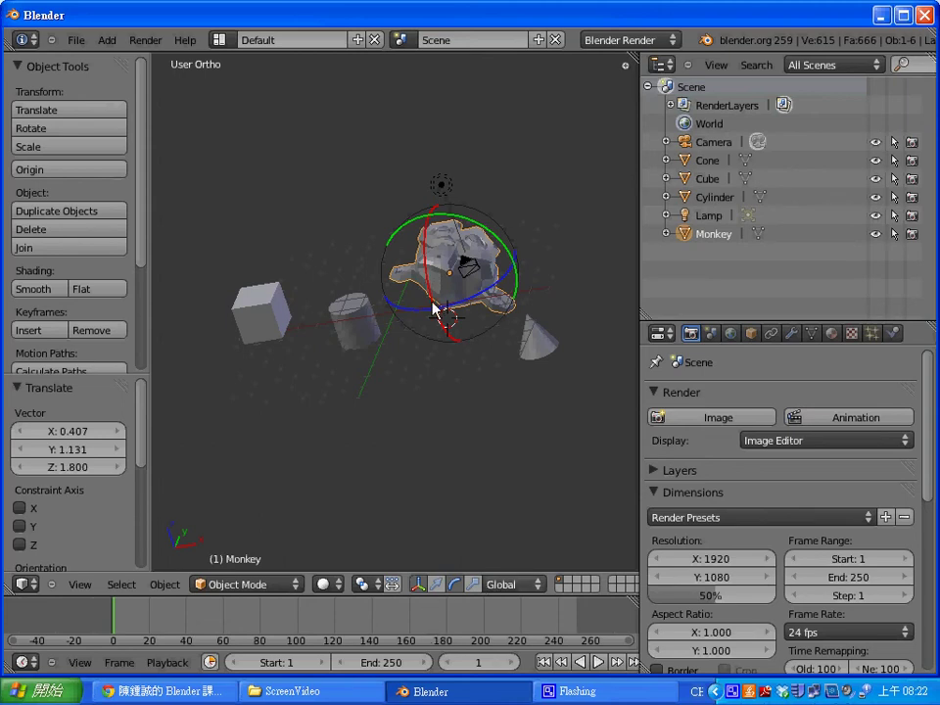
Turn the Monkey upright to face front and shift it 0.540 along X
{"action": "left_click_drag", "start_coordinate": [435, 324], "coordinate": [453, 396]}
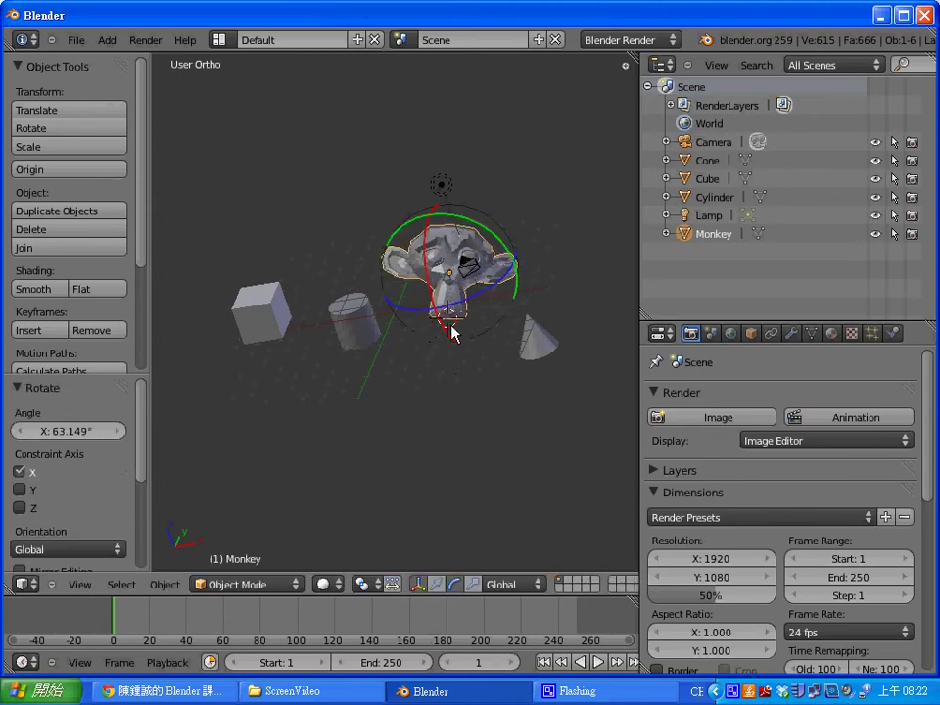
{"action": "left_click", "coordinate": [419, 585]}
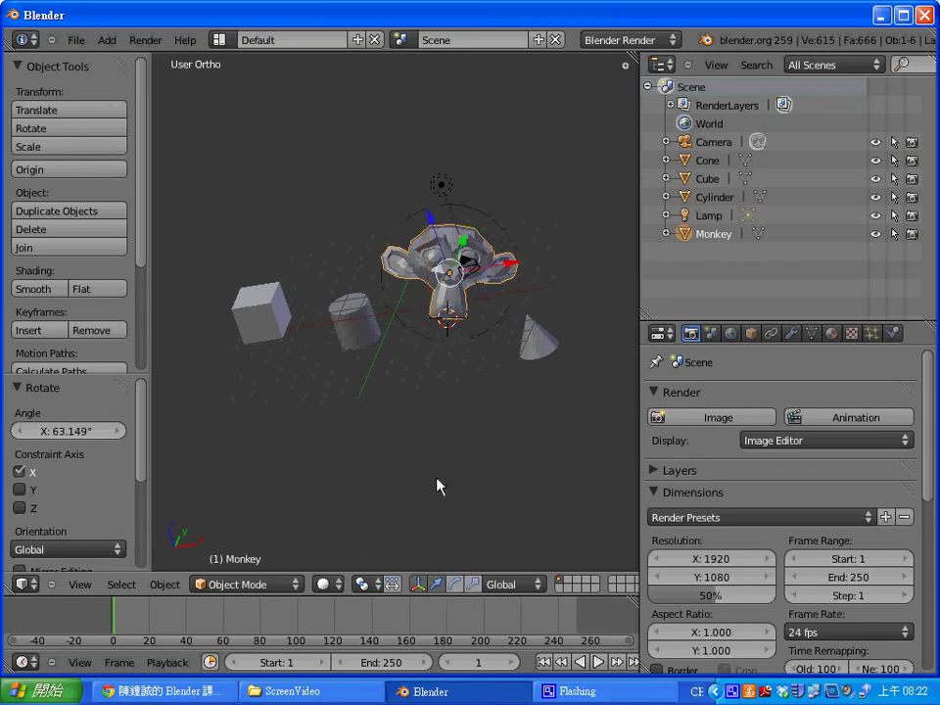
{"action": "left_click_drag", "start_coordinate": [503, 265], "coordinate": [512, 277]}
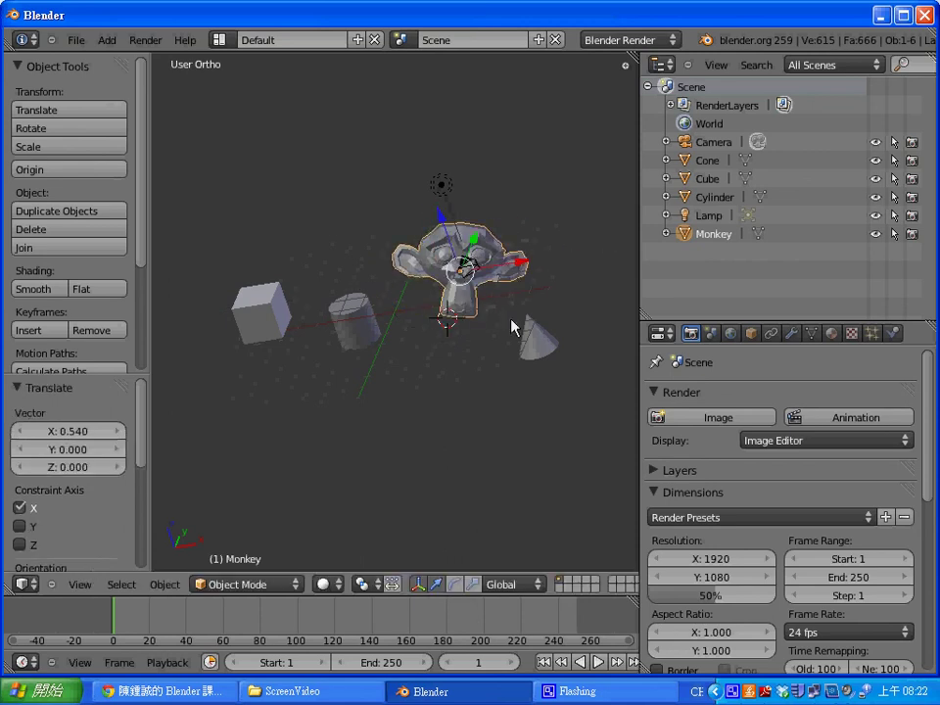
Scale the Monkey along its Y axis by a factor of 0.203
{"action": "left_click", "coordinate": [456, 584], "text": "shift"}
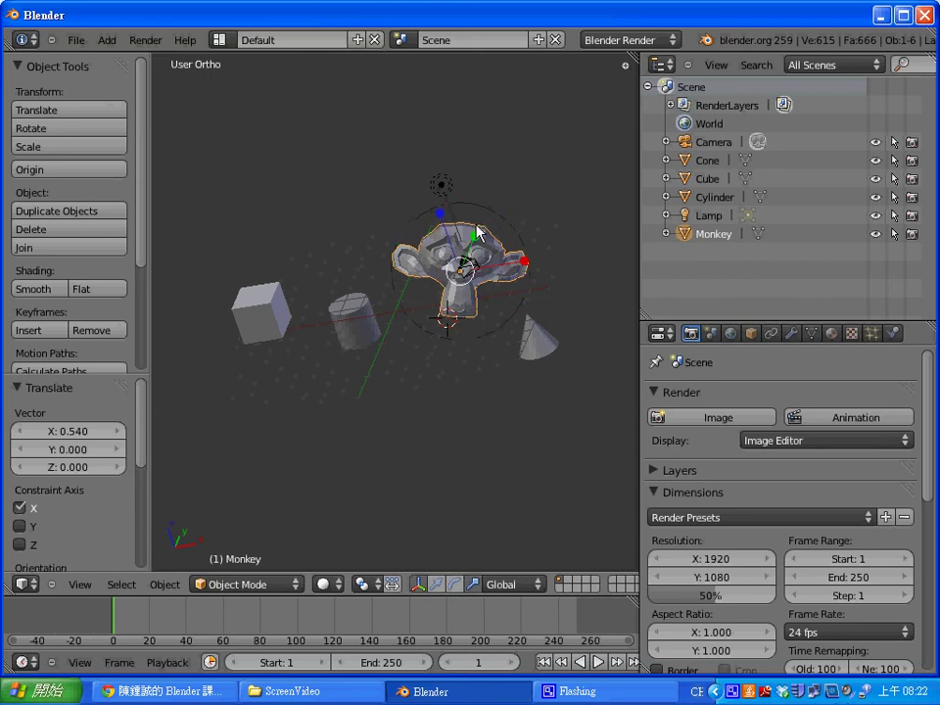
{"action": "key", "text": "s"}
{"action": "key", "text": "y"}
{"action": "left_click", "coordinate": [480, 323]}
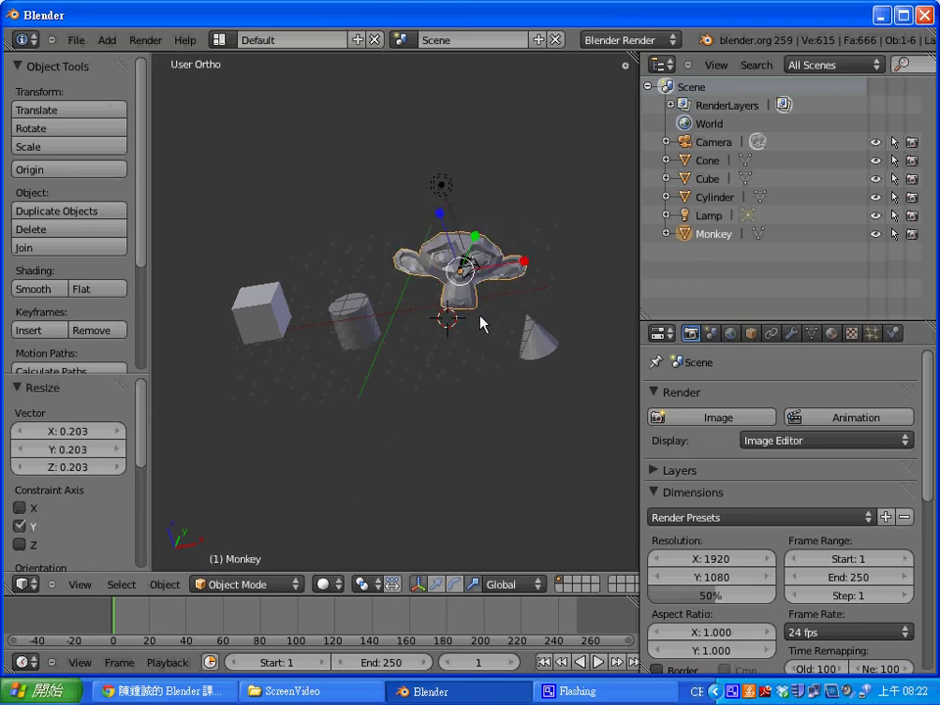
{"action": "left_click", "coordinate": [480, 316]}
Leave the transform orientation on Global and bring up the View menu's preset directions
{"action": "left_click", "coordinate": [536, 585]}
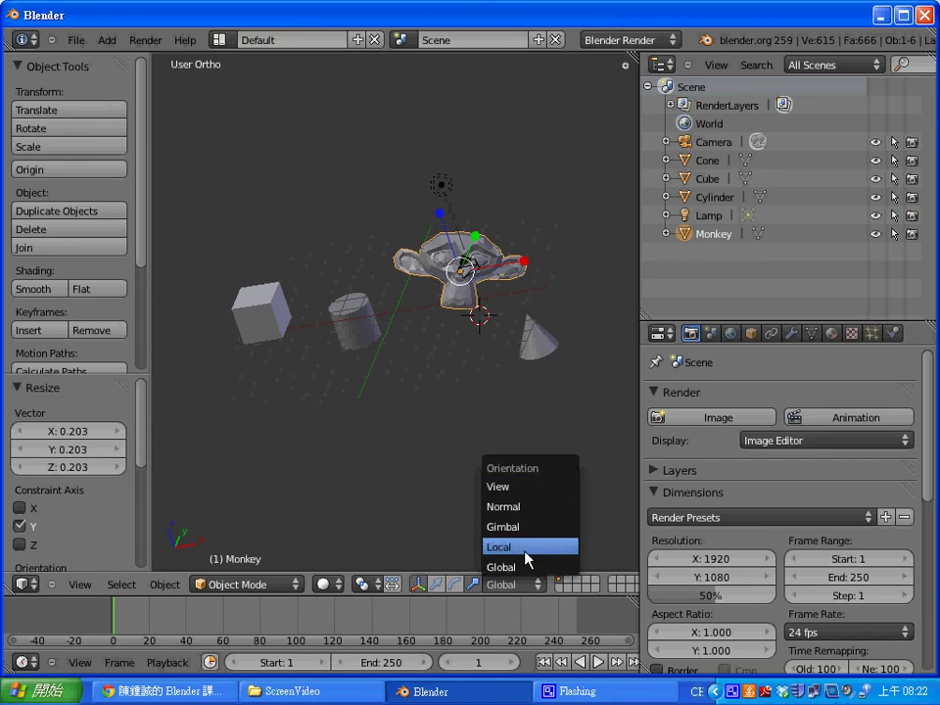
{"action": "left_click", "coordinate": [388, 508]}
{"action": "left_click", "coordinate": [81, 586]}
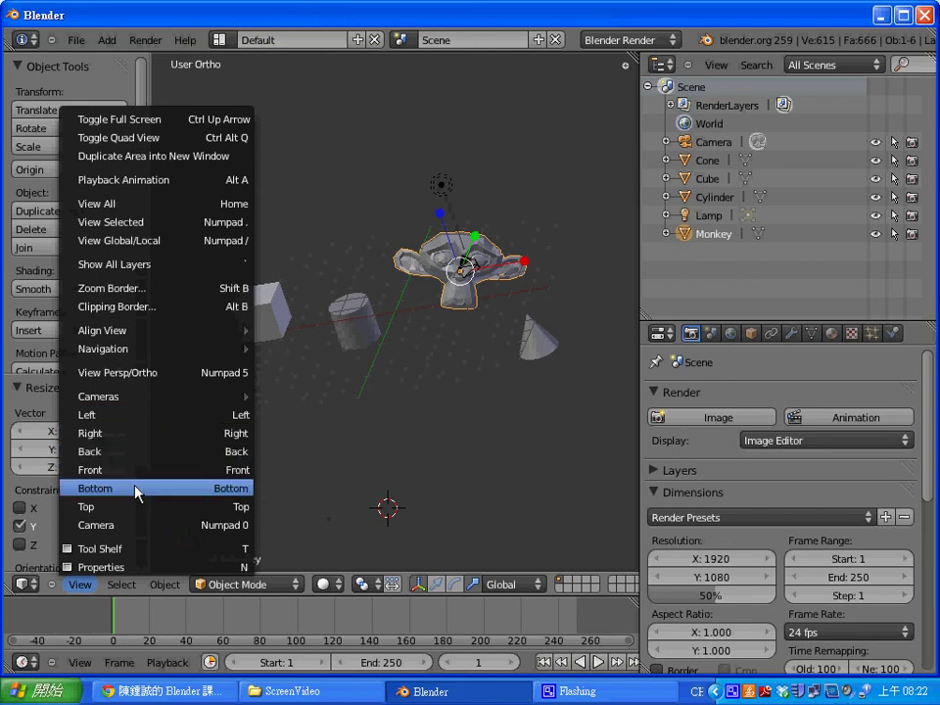
Look at the scene from the left, right and back
{"action": "left_click", "coordinate": [179, 421]}
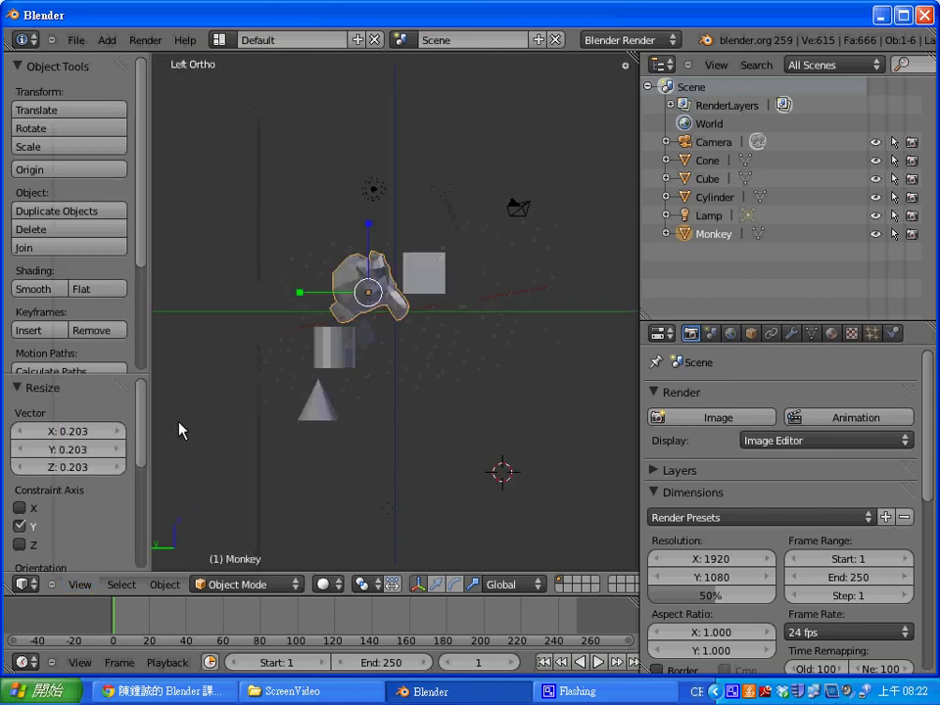
{"action": "left_click", "coordinate": [79, 584]}
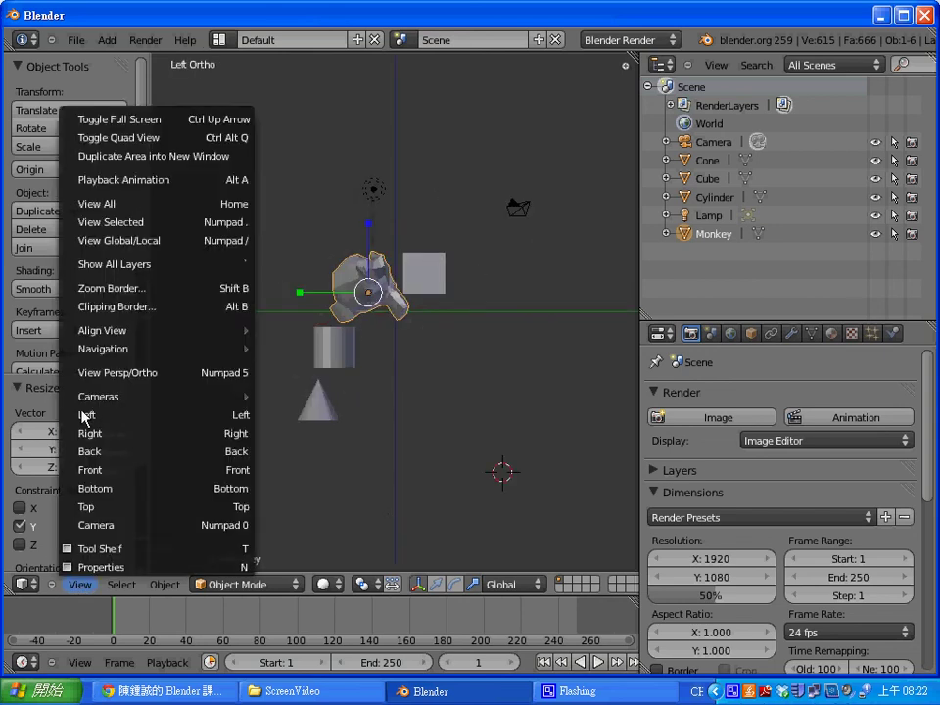
{"action": "left_click", "coordinate": [106, 434]}
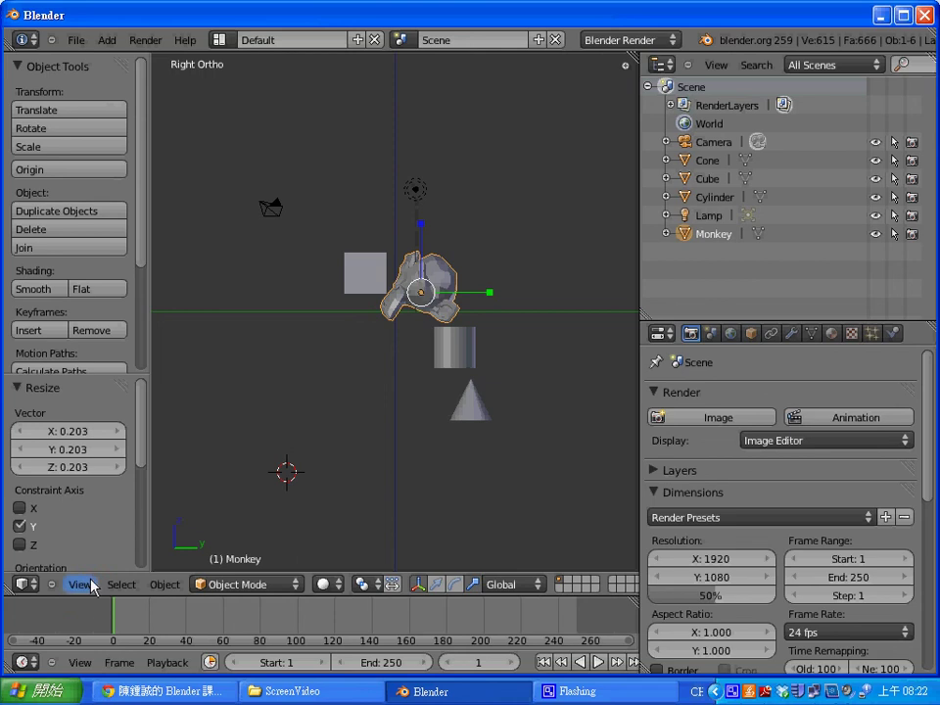
{"action": "left_click", "coordinate": [72, 583]}
{"action": "left_click", "coordinate": [96, 451]}
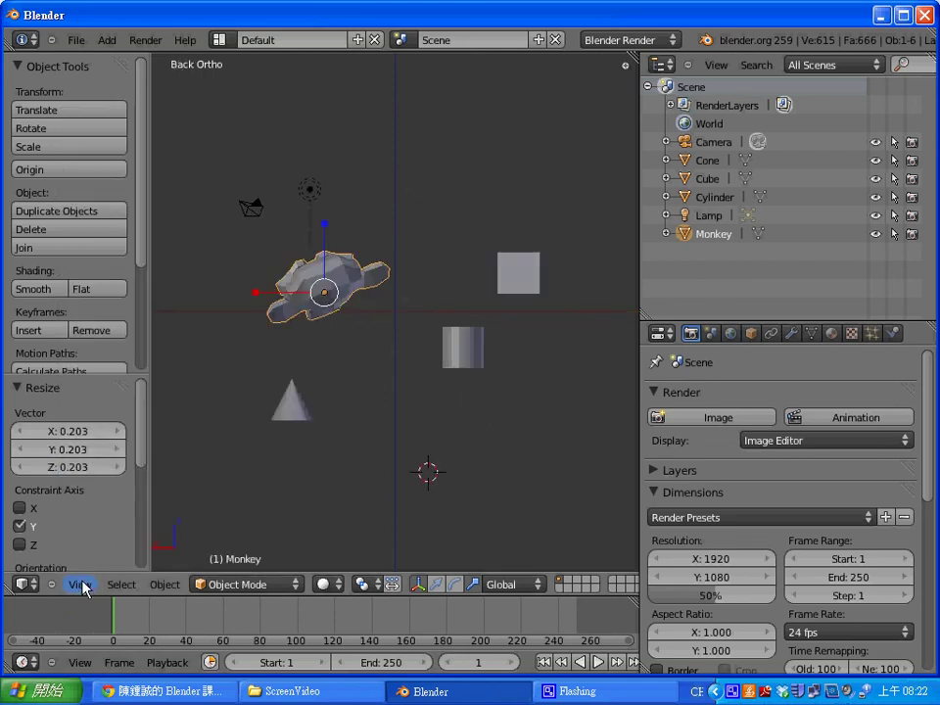
{"action": "left_click", "coordinate": [78, 583]}
Look at the scene from the front, bottom and top
{"action": "left_click", "coordinate": [113, 470]}
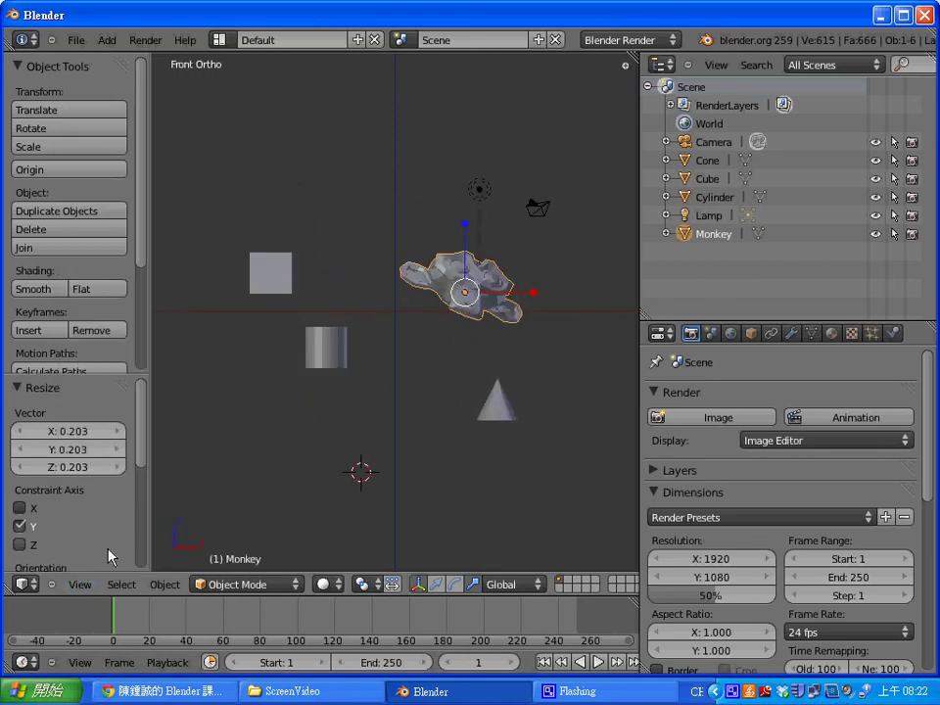
{"action": "left_click", "coordinate": [80, 585]}
{"action": "left_click", "coordinate": [95, 488]}
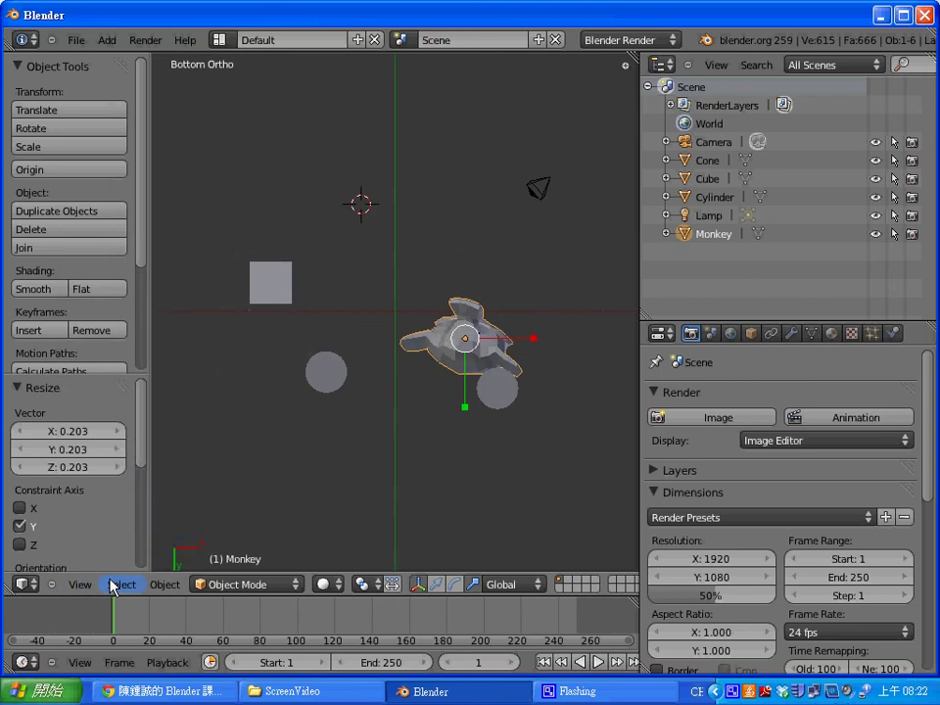
{"action": "left_click", "coordinate": [84, 585]}
{"action": "left_click", "coordinate": [120, 504]}
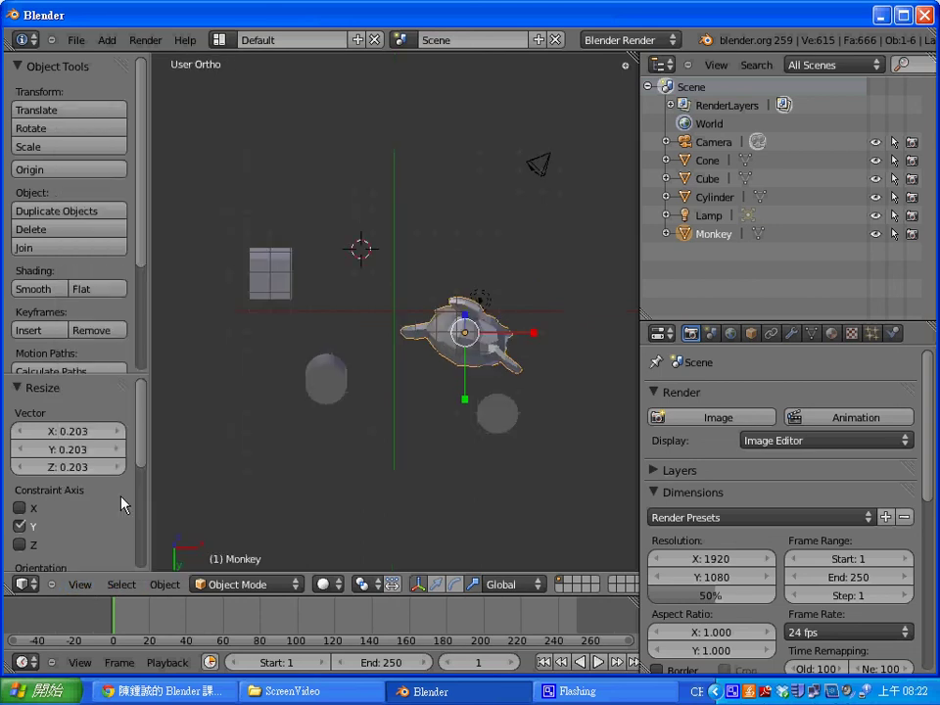
{"action": "left_click", "coordinate": [82, 585]}
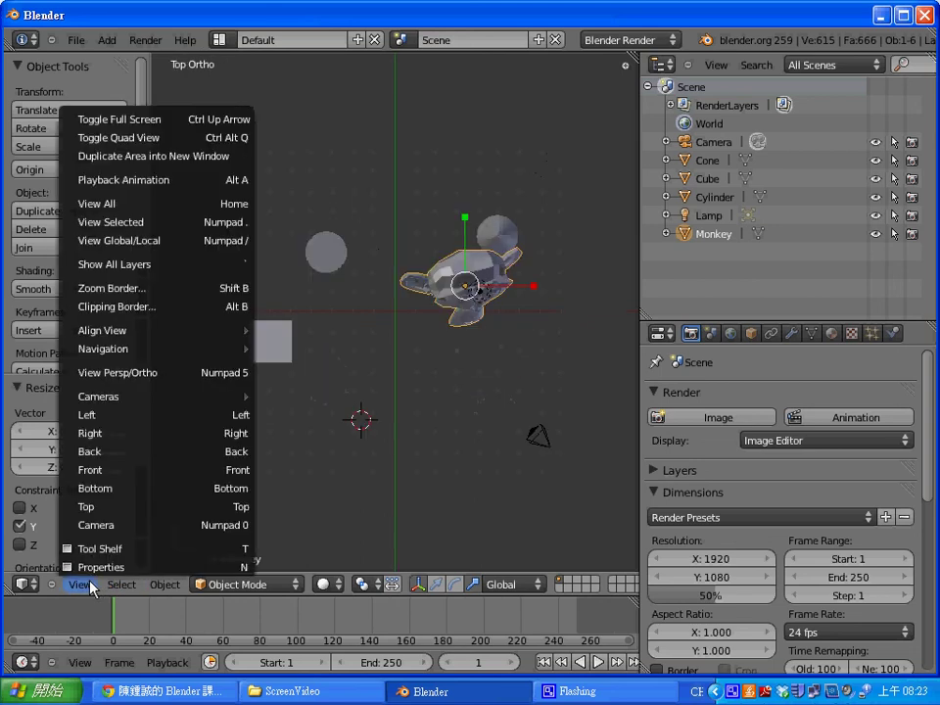
Look through the scene camera and zoom in and out
{"action": "left_click", "coordinate": [145, 529]}
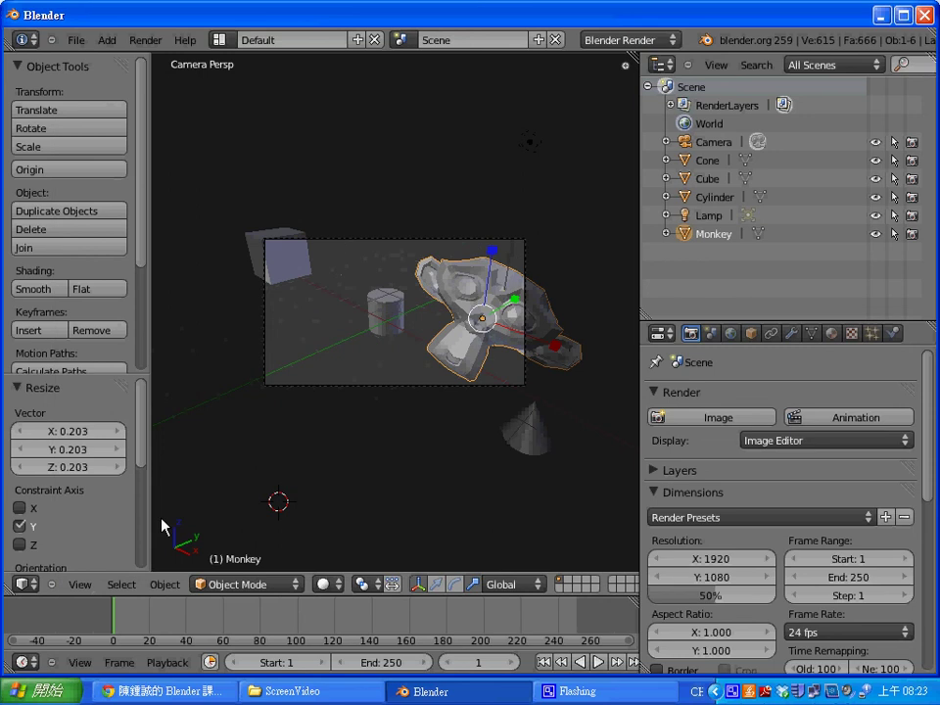
{"action": "scroll", "coordinate": [293, 499], "scroll_direction": "up", "scroll_amount": 4}
{"action": "scroll", "coordinate": [301, 506], "scroll_direction": "down", "scroll_amount": 4}
Choose a View menu option, orbit away, then return to the camera view with Numpad 0
{"action": "left_click", "coordinate": [78, 584]}
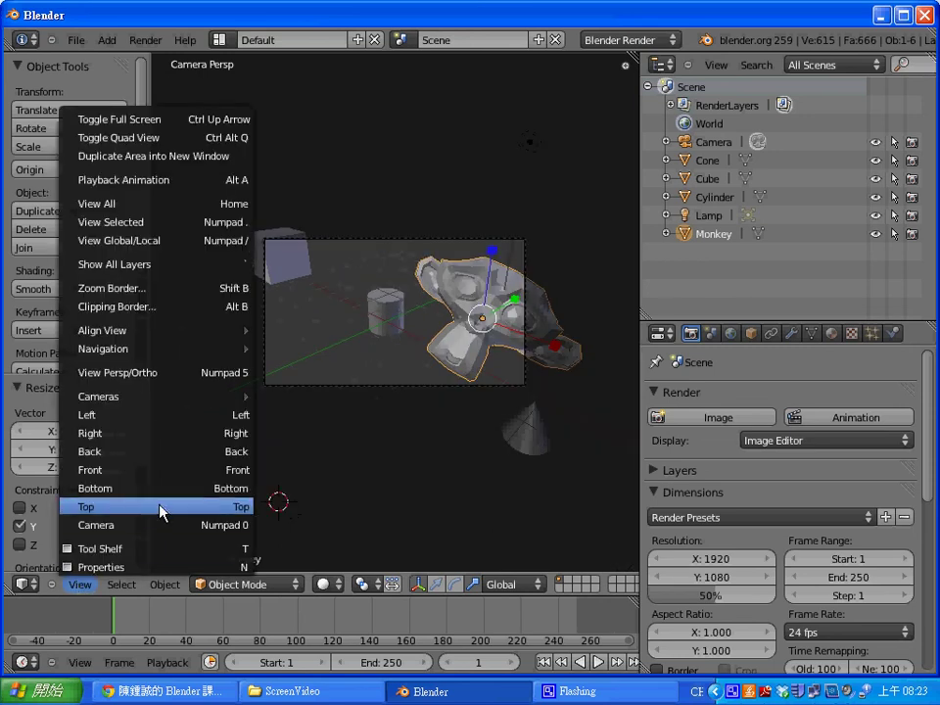
{"action": "left_click", "coordinate": [231, 549]}
{"action": "middle_click_drag", "start_coordinate": [349, 424], "coordinate": [456, 443]}
{"action": "key", "text": "KP_0"}
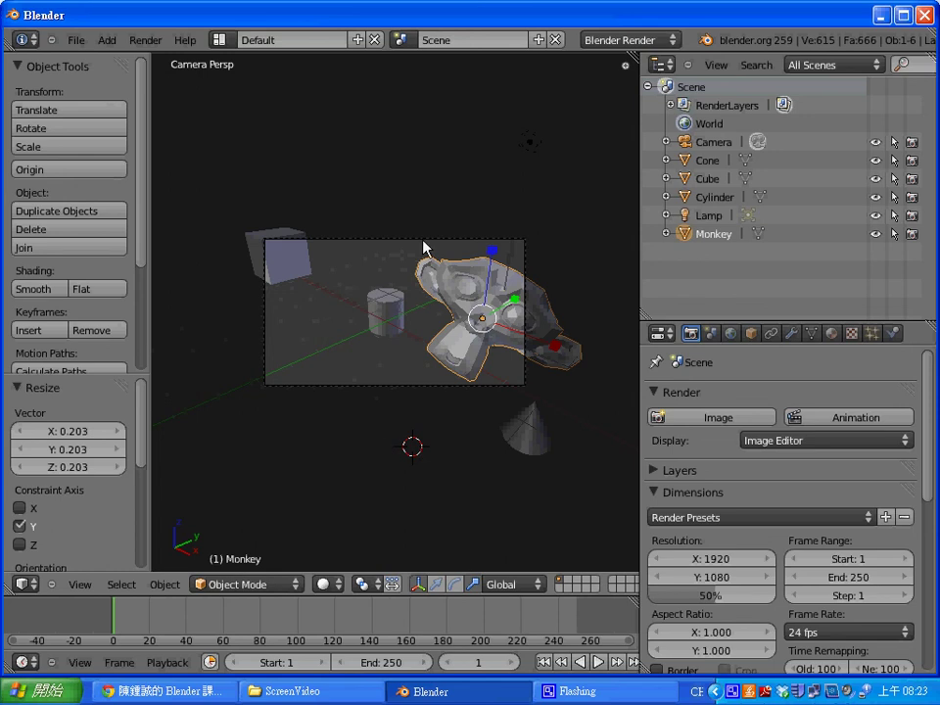
{"action": "scroll", "coordinate": [361, 293], "scroll_direction": "up", "scroll_amount": 3}
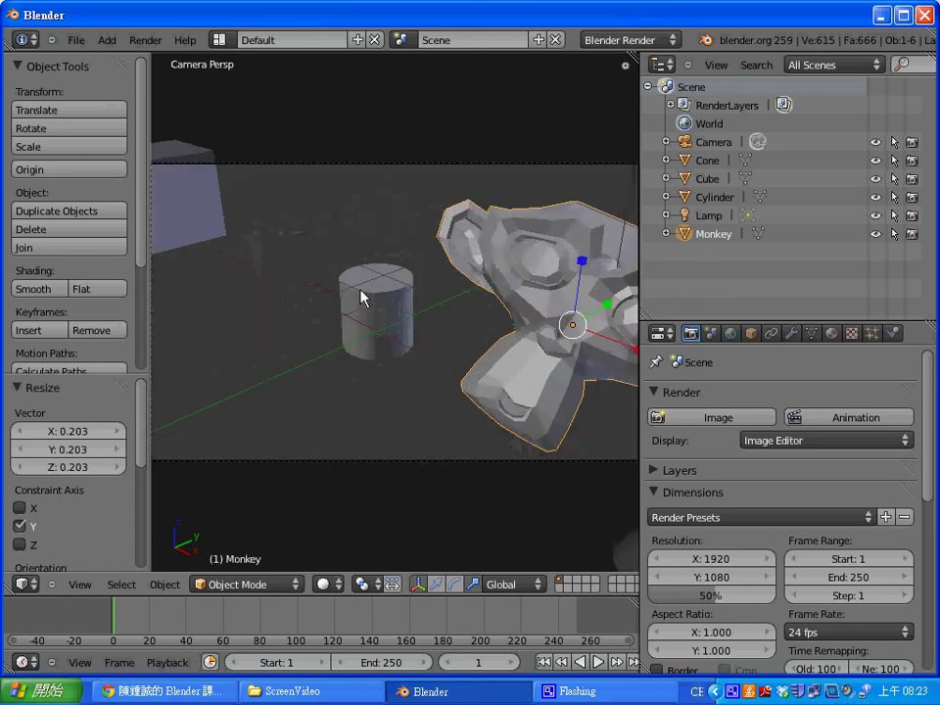
{"action": "scroll", "coordinate": [361, 294], "scroll_direction": "down", "scroll_amount": 3}
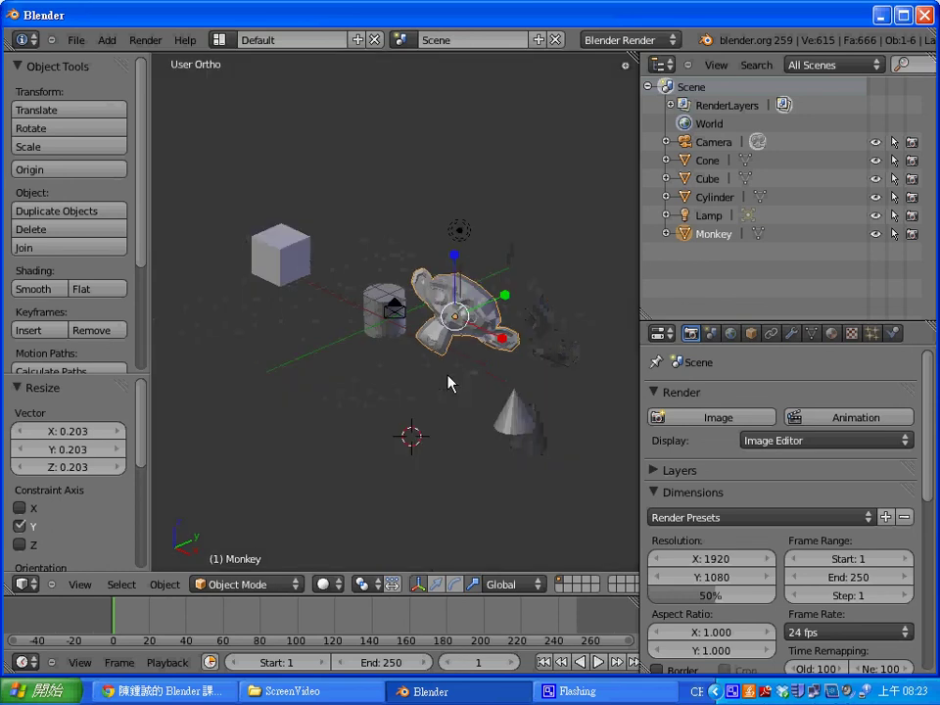
In Edit Mode, pull one Monkey vertex out into a long spike (X -0.632, Y 4.882, Z 3.079)
{"action": "middle_click_drag", "start_coordinate": [449, 381], "coordinate": [409, 401]}
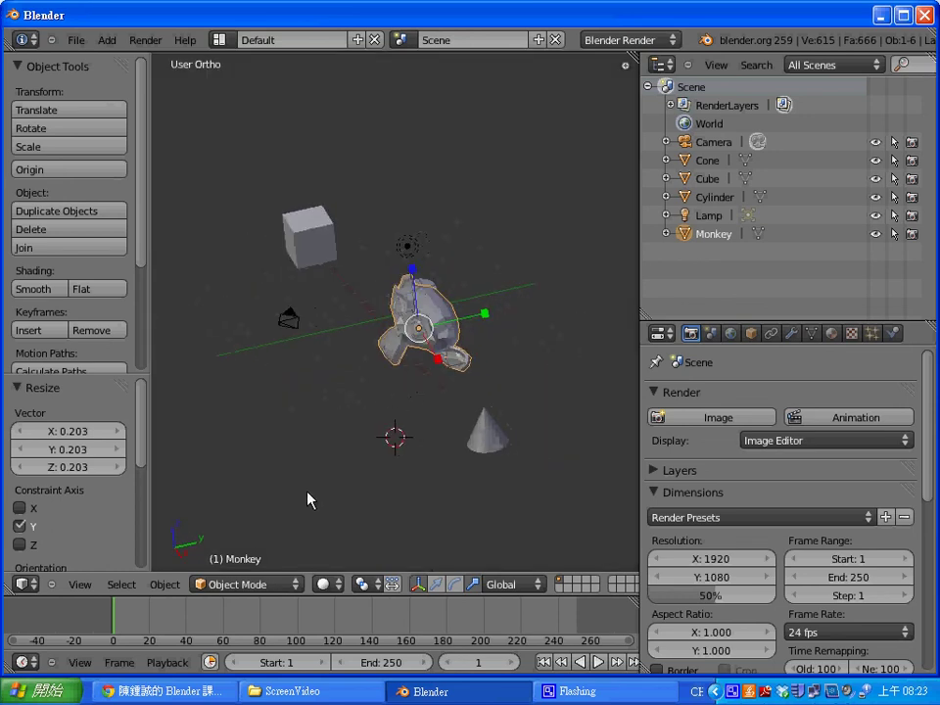
{"action": "key", "text": "Tab"}
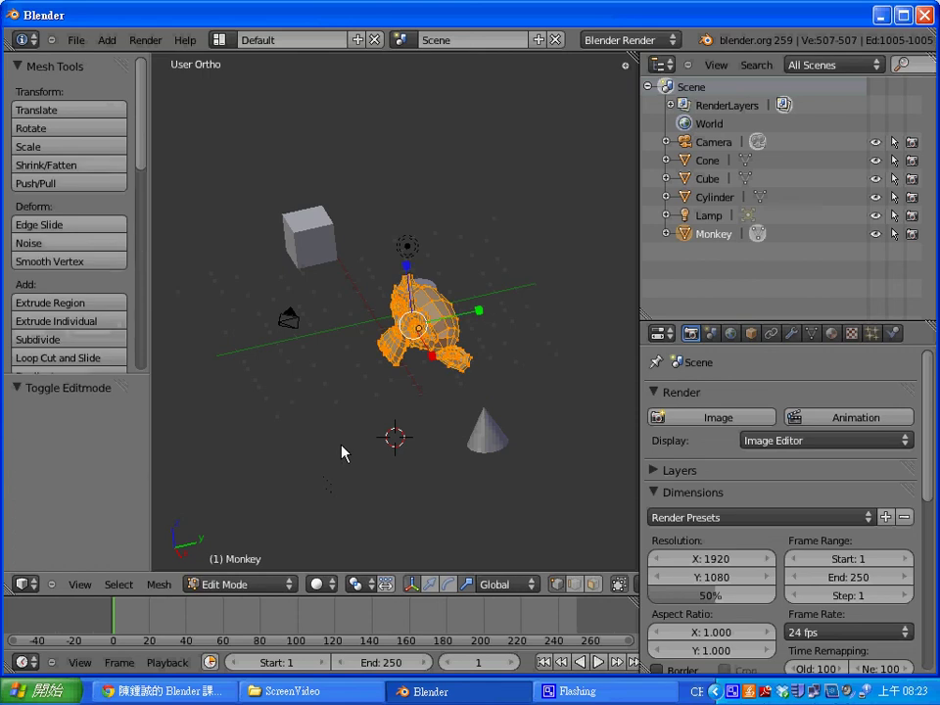
{"action": "right_click", "coordinate": [443, 315]}
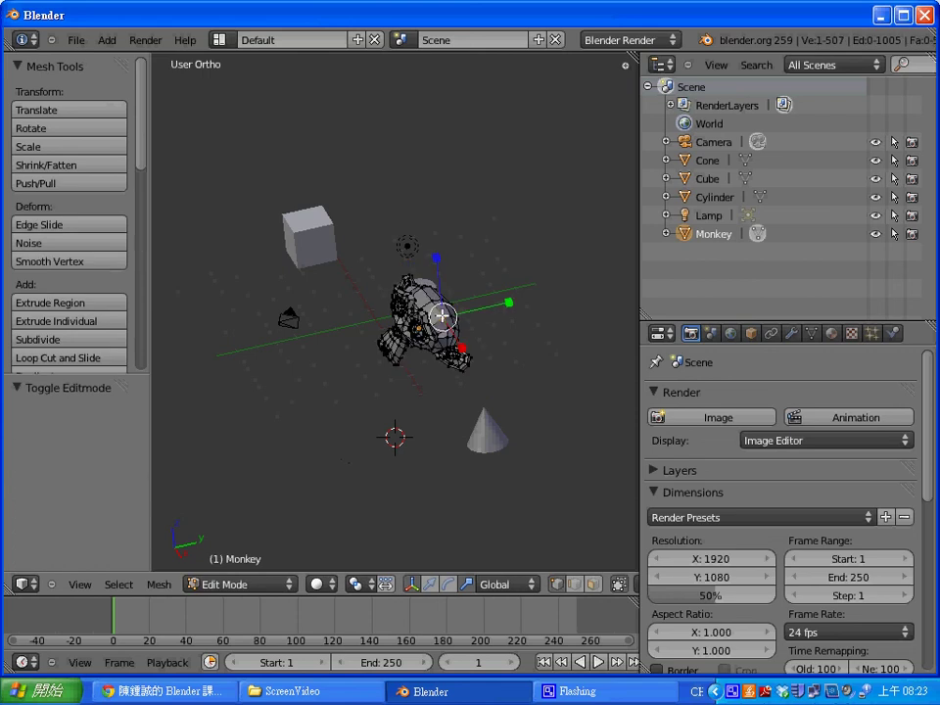
{"action": "key", "text": "g"}
{"action": "left_click", "coordinate": [529, 231]}
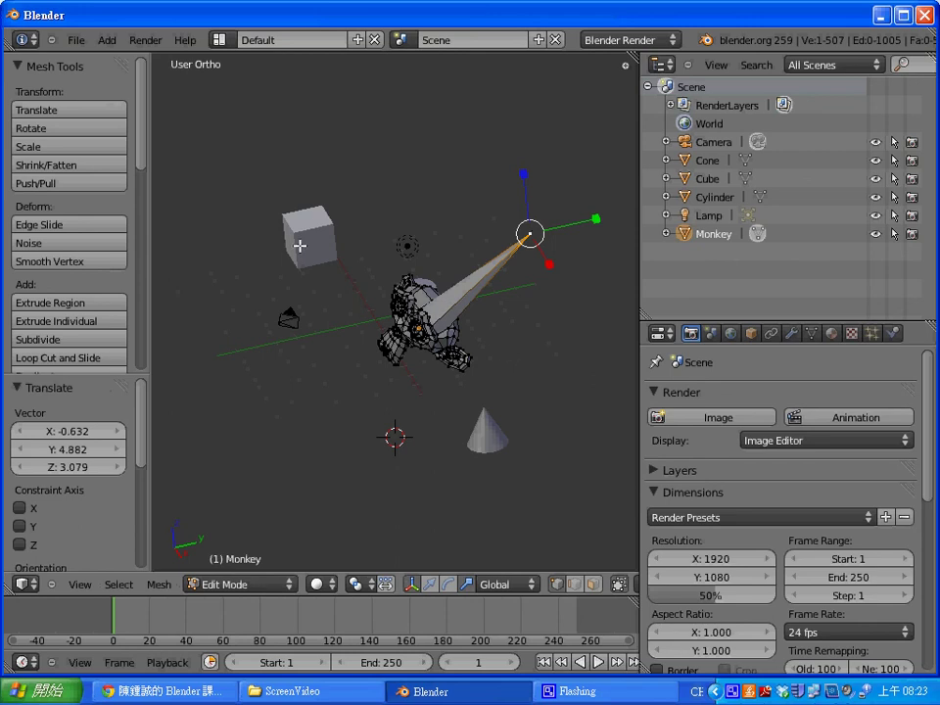
Place the 3D cursor above the Monkey, return to Object Mode and select the cube
{"action": "left_click", "coordinate": [412, 211]}
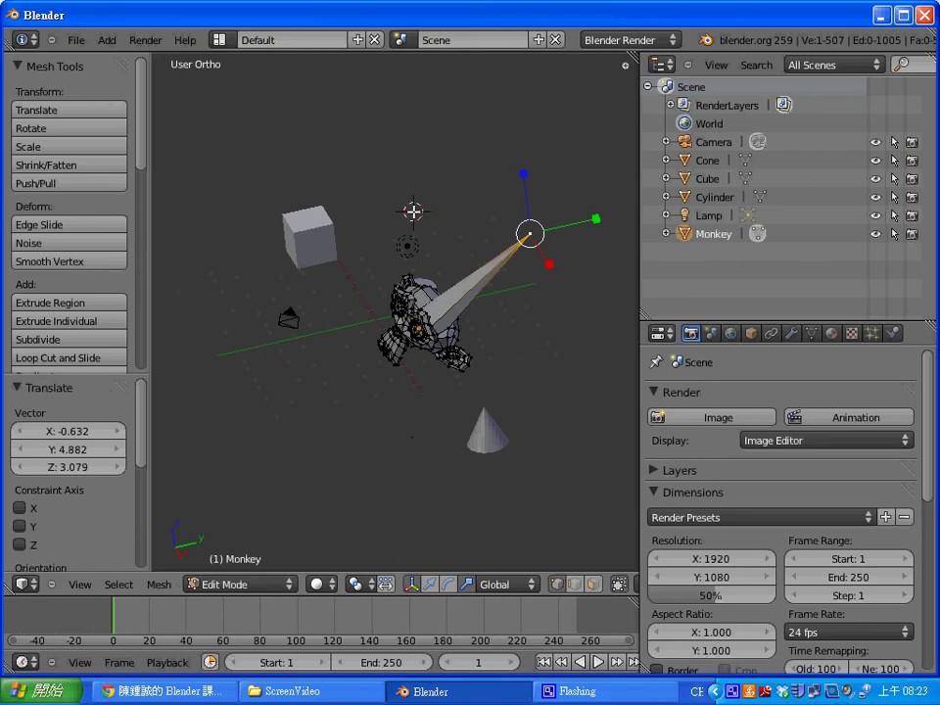
{"action": "key", "text": "Tab"}
{"action": "right_click", "coordinate": [318, 243]}
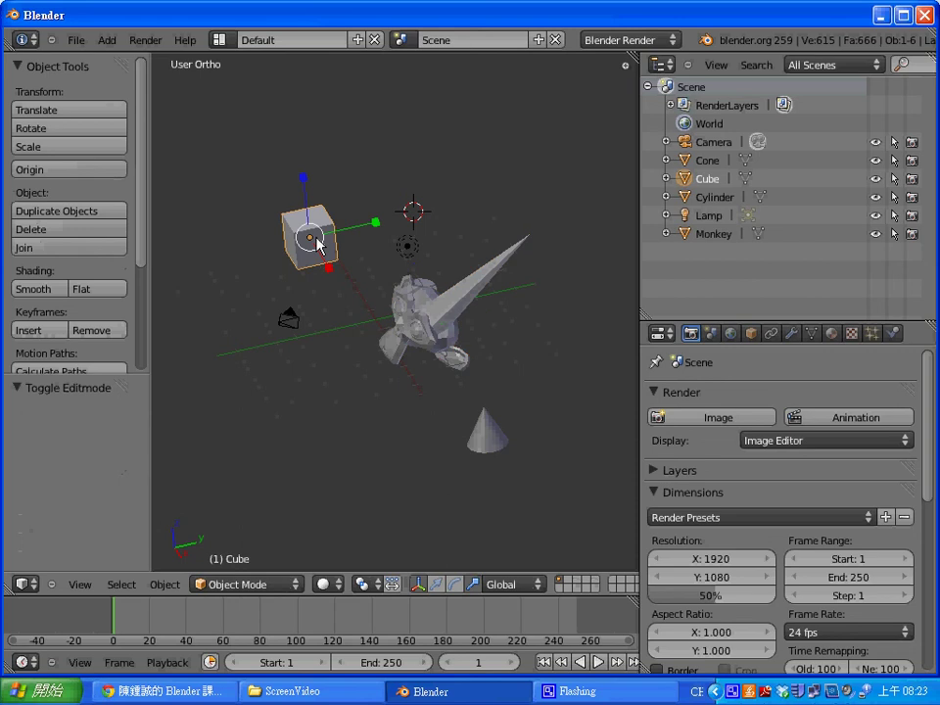